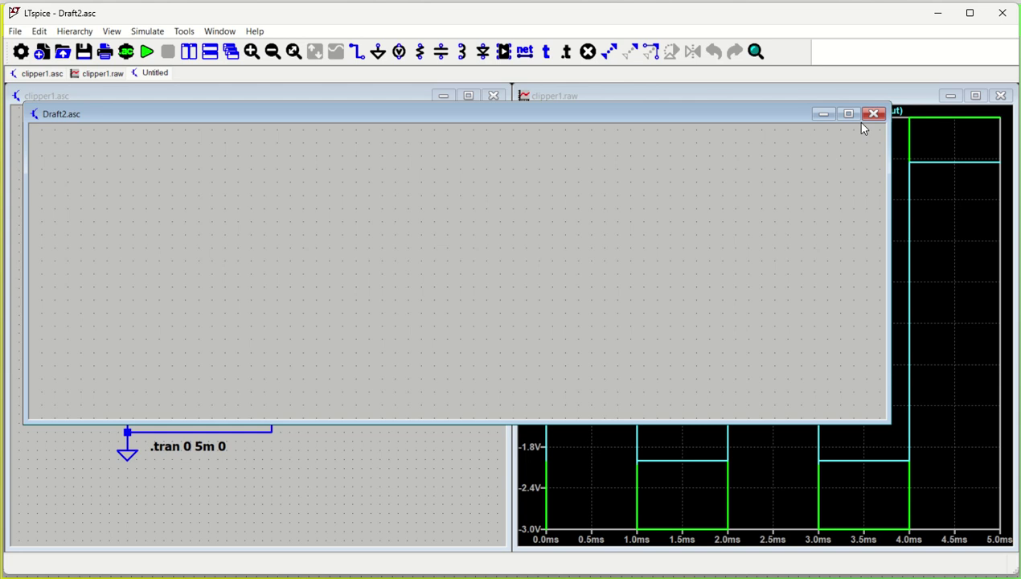
- Close the old clipper1 schematic and waveform windows and maximize the Draft2 schematic
left_click(1001, 95)
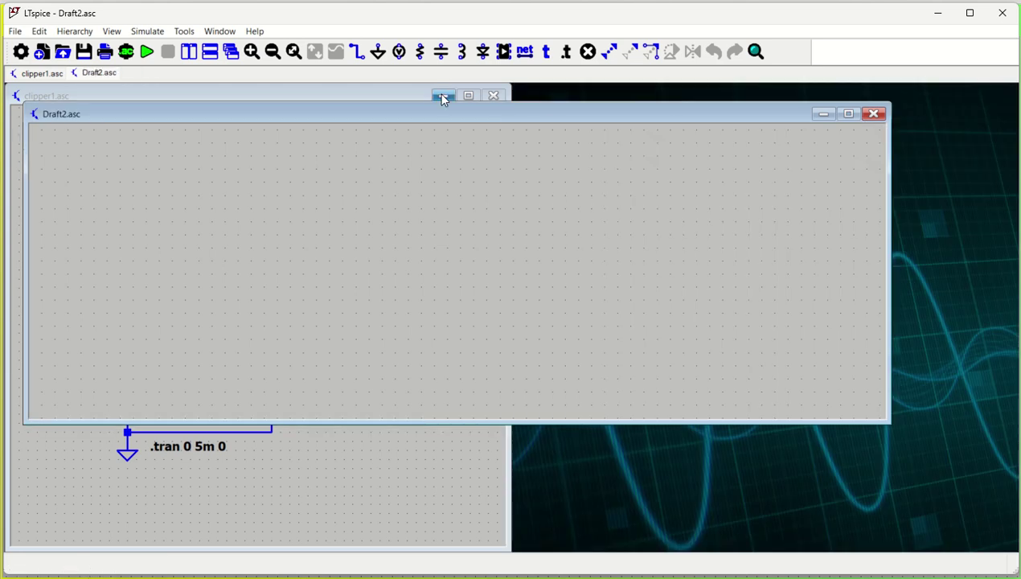
left_click(493, 96)
left_click(848, 97)
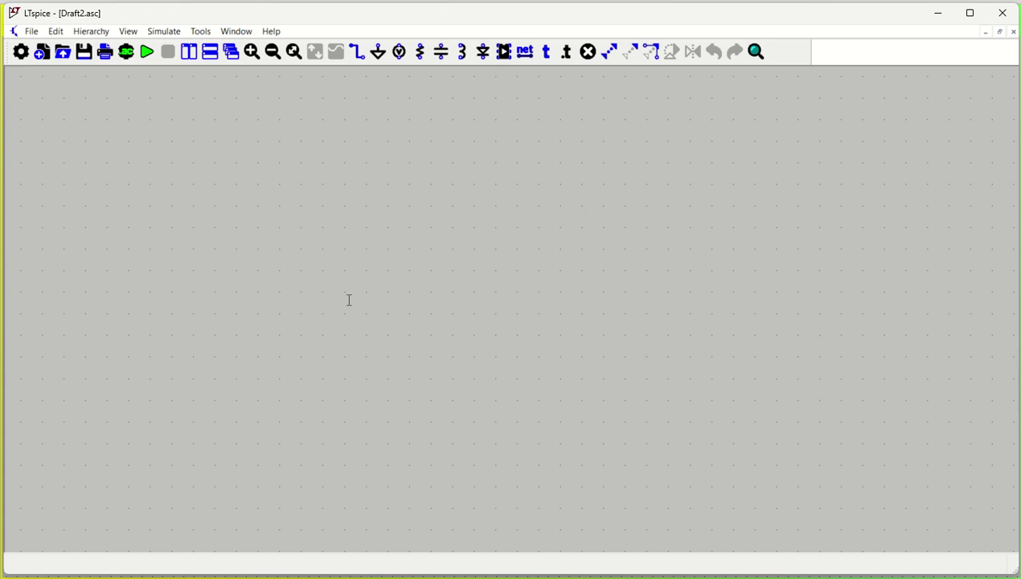
- Place voltage source V1 with a ground below it, wired to its negative terminal
key("v")
left_click(238, 282)
key("g")
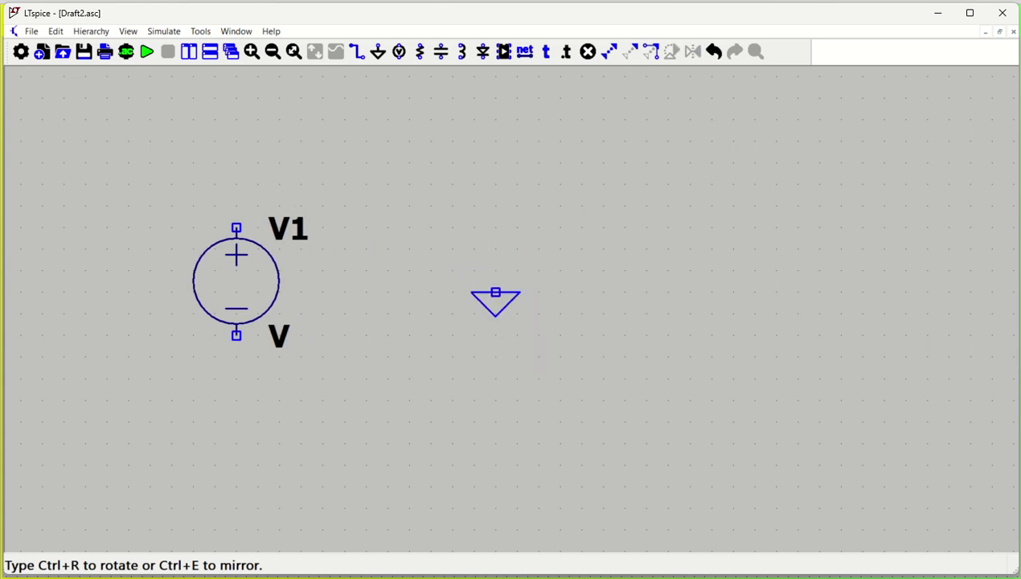
left_click(237, 406)
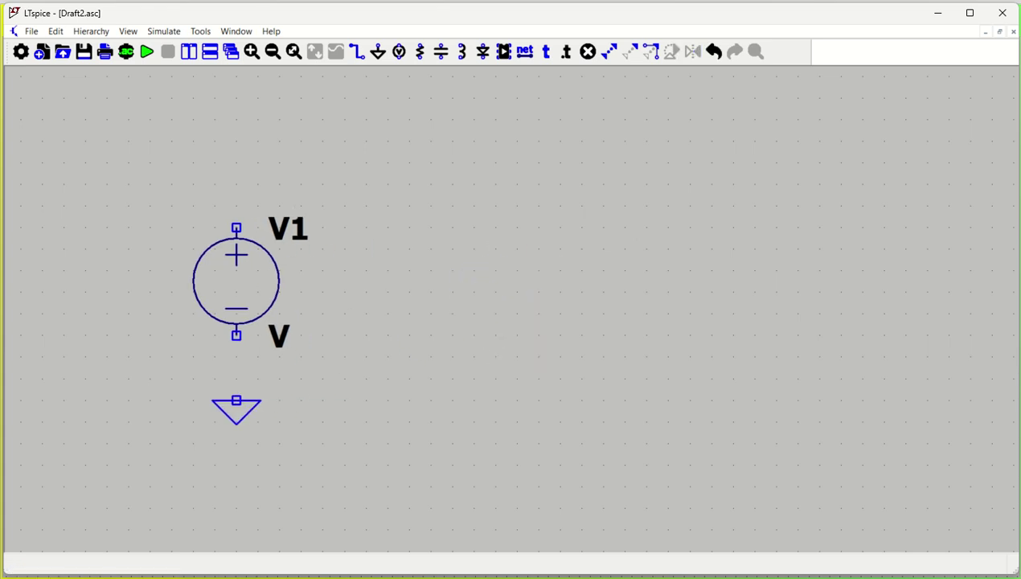
key("F3")
left_click(236, 400)
left_click(236, 336)
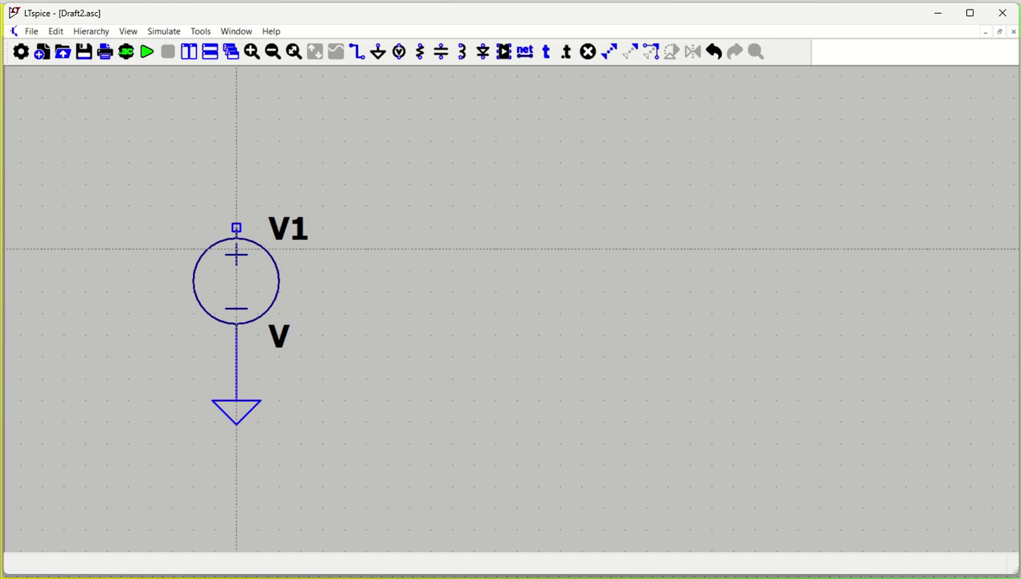
- Run a wire from V1's positive terminal to the right and label it OUT
left_click(236, 227)
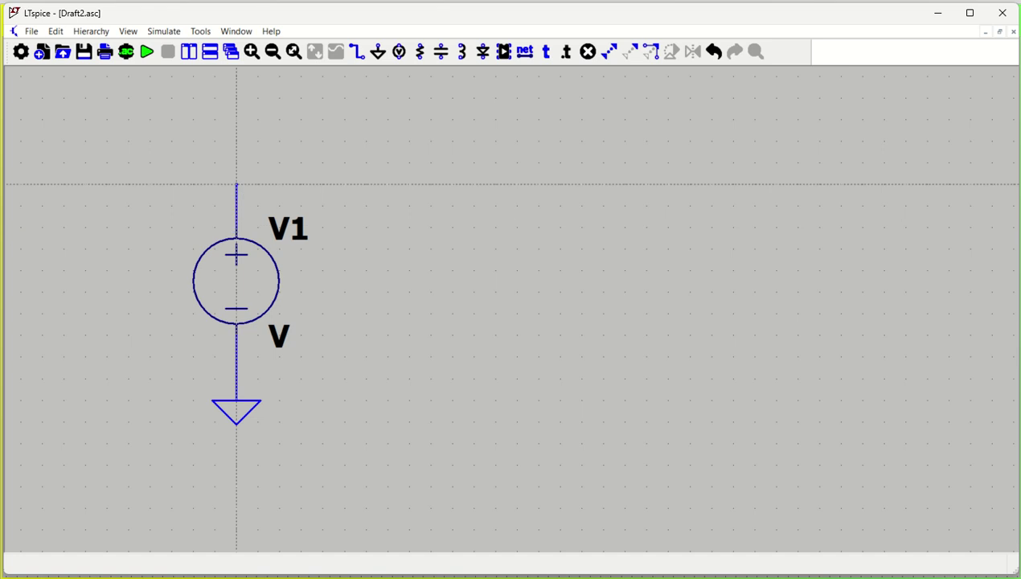
left_click(388, 184)
key("F4")
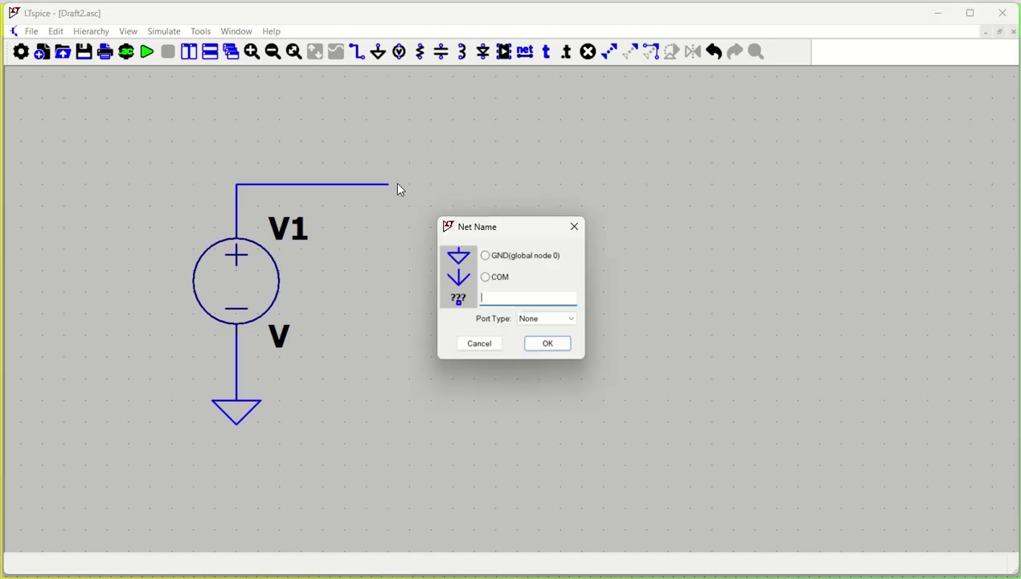
type("OUT")
key("Return")
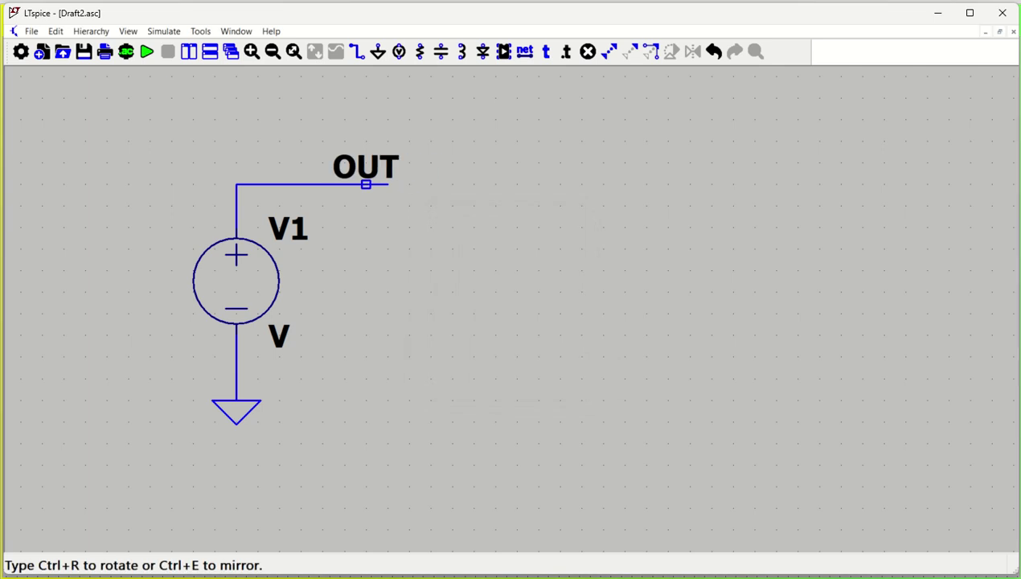
left_click(365, 184)
key("Escape")
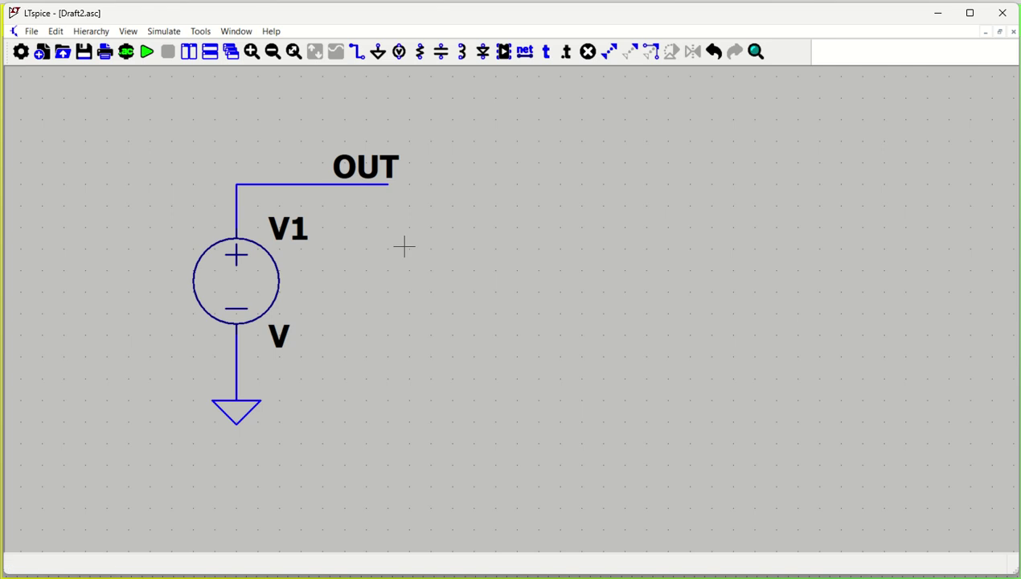
- Open V1's advanced source settings and select the PWL(t1 v1 t2 v2...) function
right_click(241, 287)
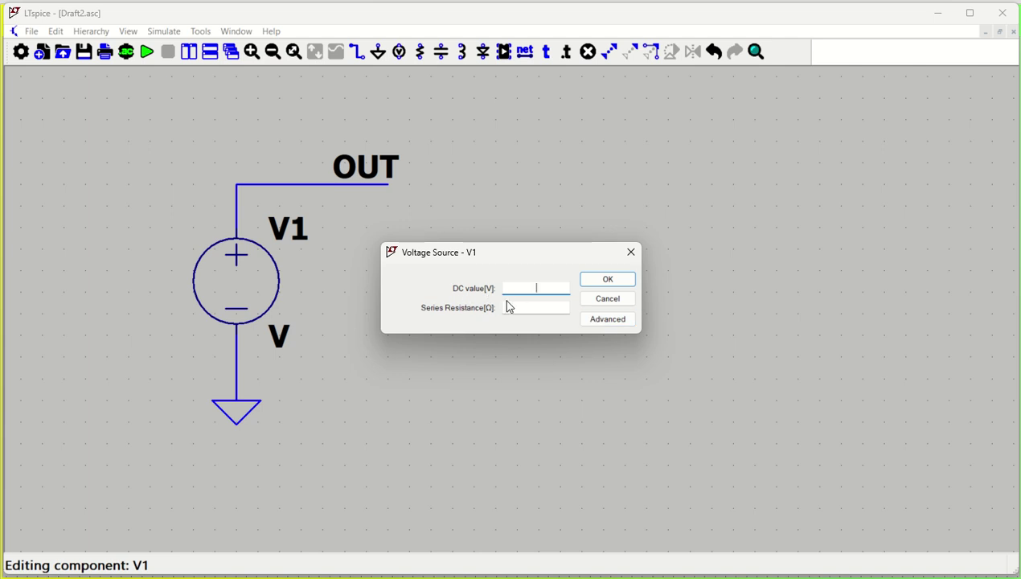
left_click(604, 322)
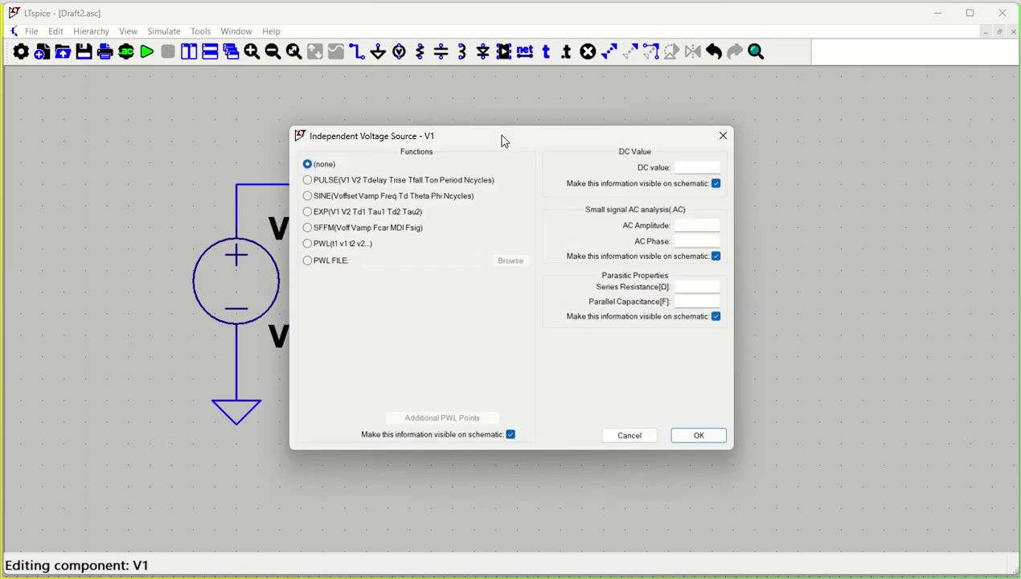
left_click_drag(504, 139, 586, 151)
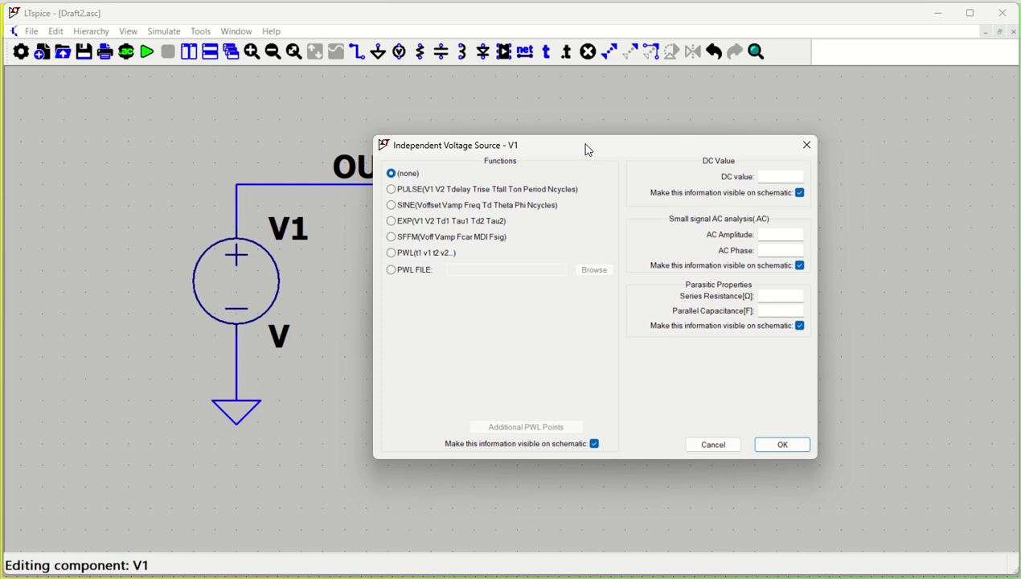
left_click(397, 191)
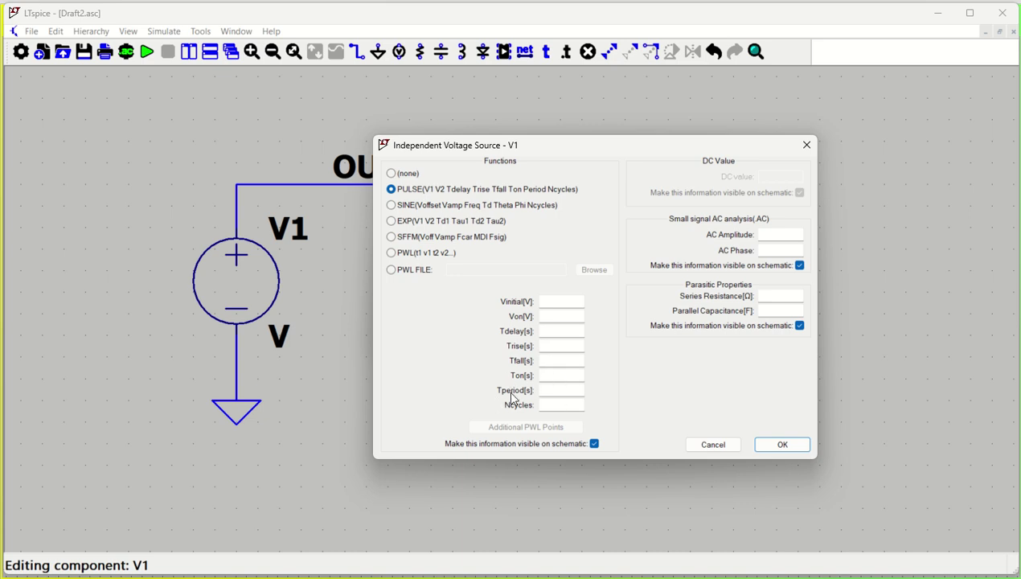
left_click(398, 206)
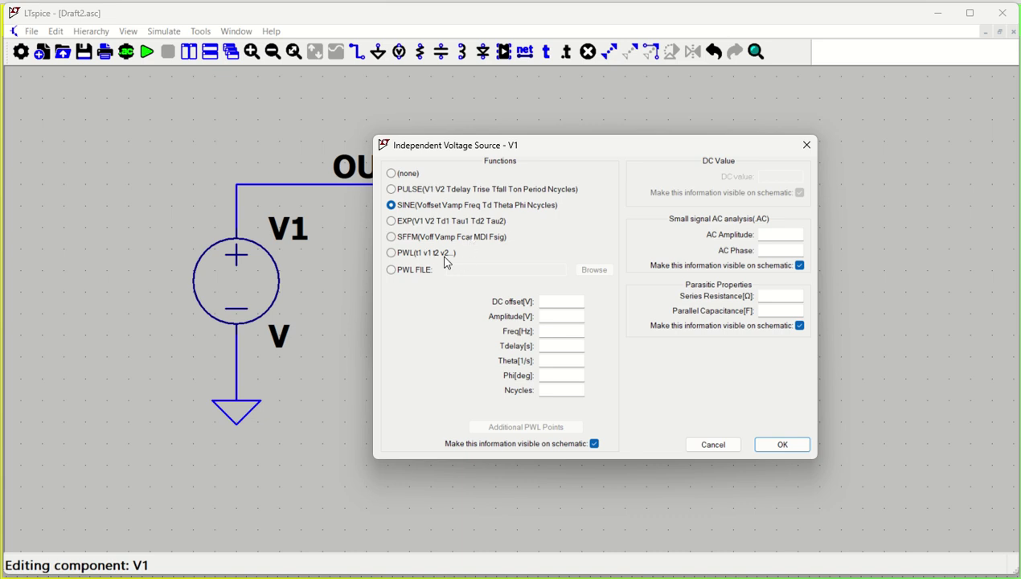
left_click(391, 255)
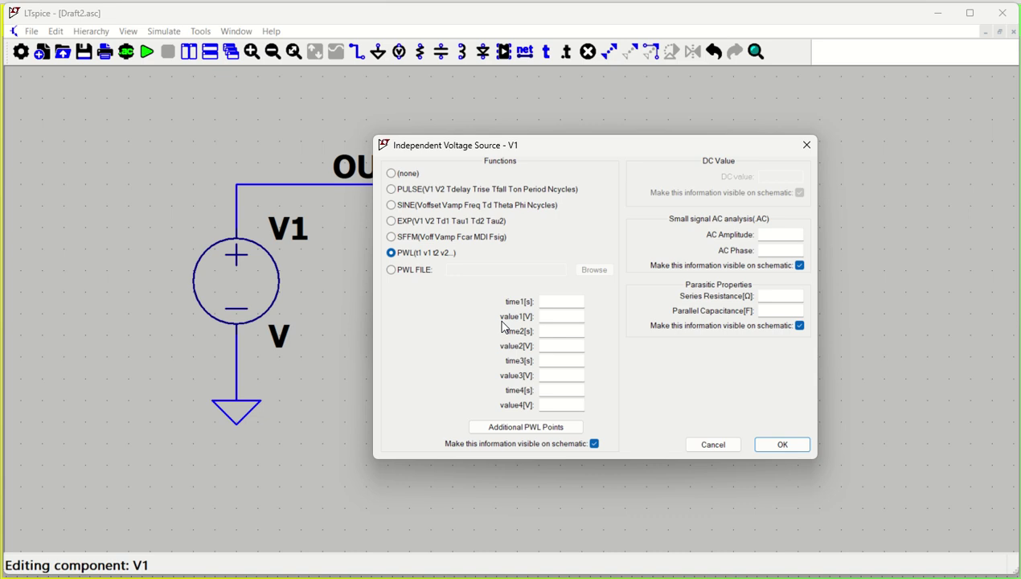
- Enter the first PWL points: time1 0.01, time2 0.025 at 3 V, time3 0.040
left_click(560, 301)
type("0.01")
left_click(561, 316)
left_click(561, 330)
type("0.025")
left_click(560, 346)
type("3")
left_click(560, 360)
type("0.040")
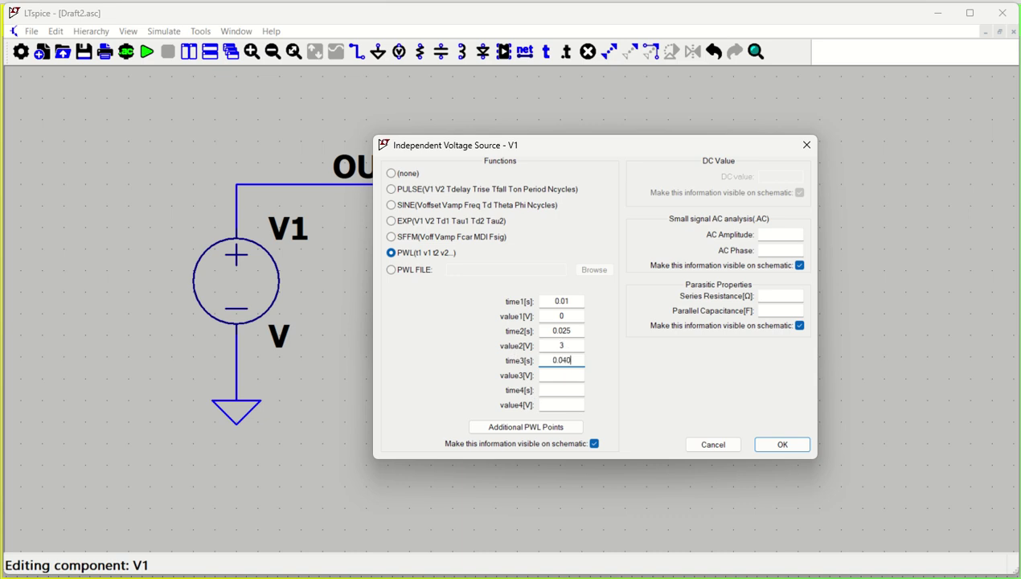
key("Tab")
- Correct time1 to 0.010, add time4 0.050 at 0 V, and apply the points to V1
left_click(572, 300)
type("0")
left_click(563, 374)
key("Tab")
type("0.050")
left_click(564, 407)
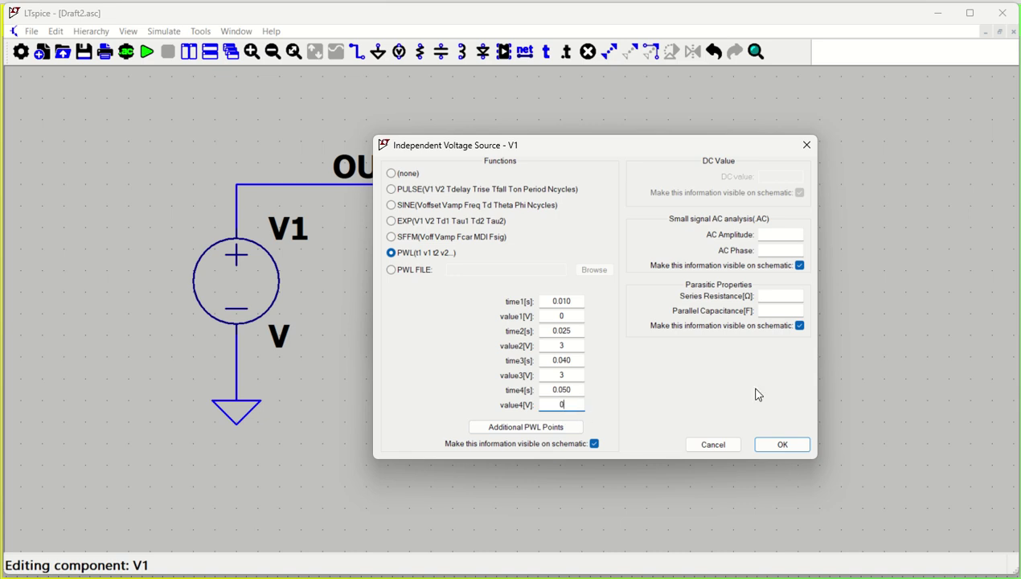
type("0")
left_click(781, 447)
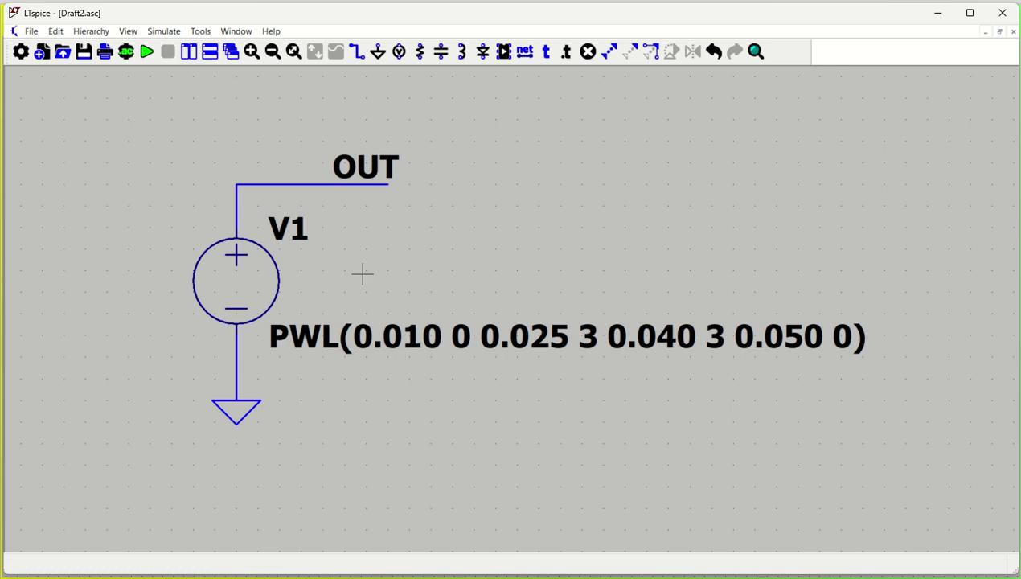
- Configure a transient analysis with stop time 100m and data saved from time 0
left_click(147, 52)
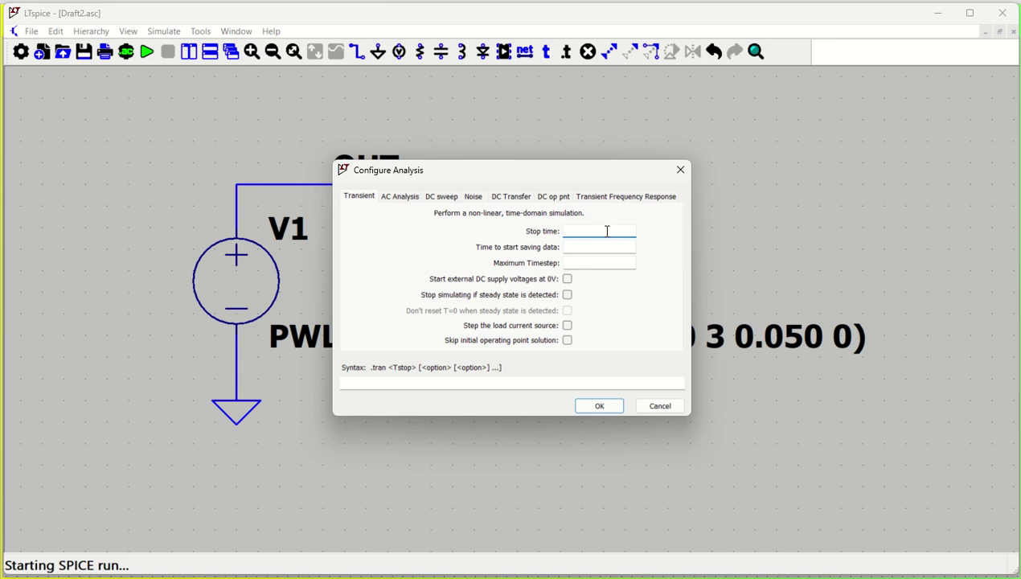
type("100m")
left_click(610, 250)
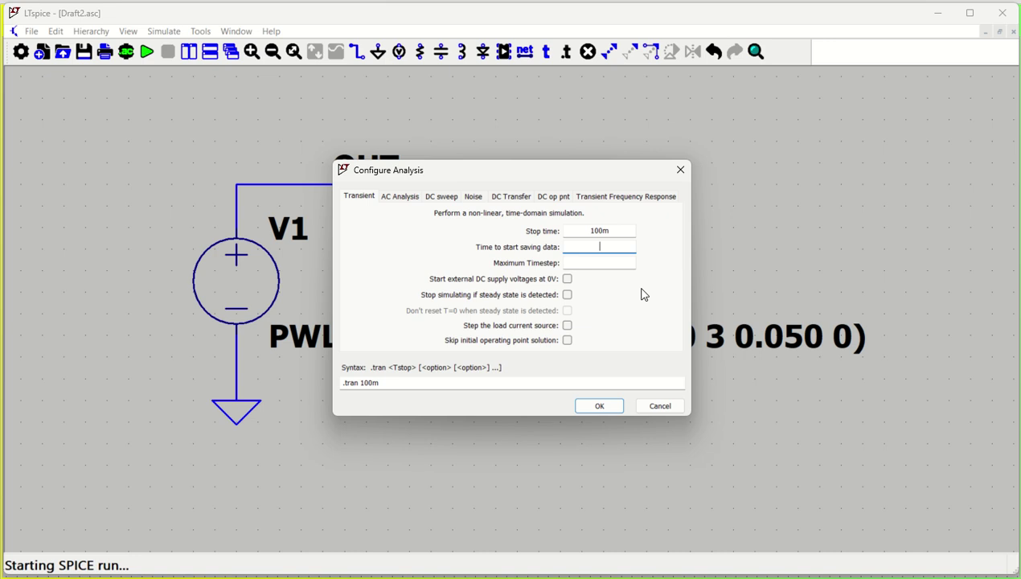
type("0")
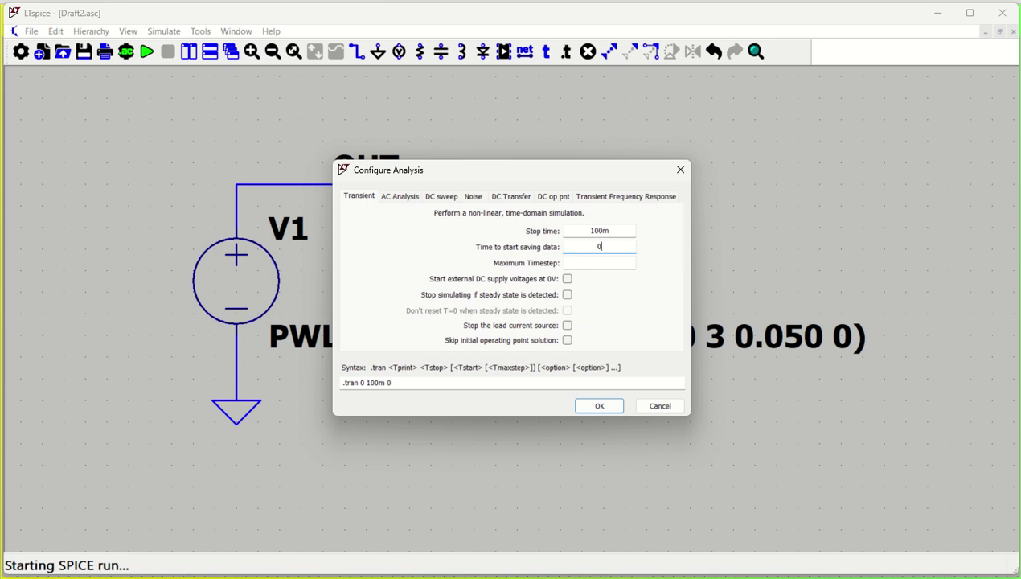
left_click(603, 264)
- Run the simulation, tile schematic and plot side by side, and probe the OUT net for V(out)
left_click(599, 407)
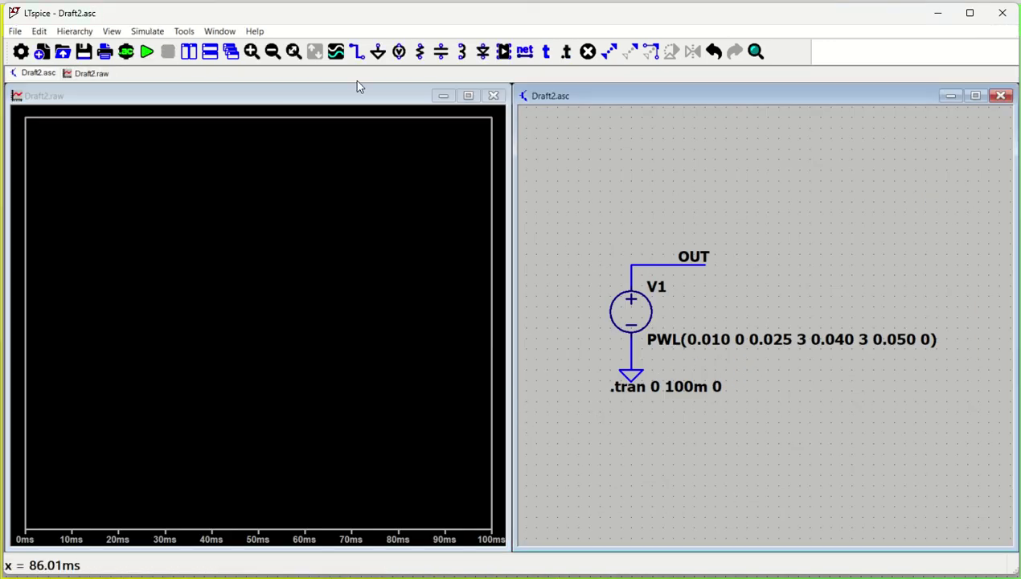
left_click(188, 51)
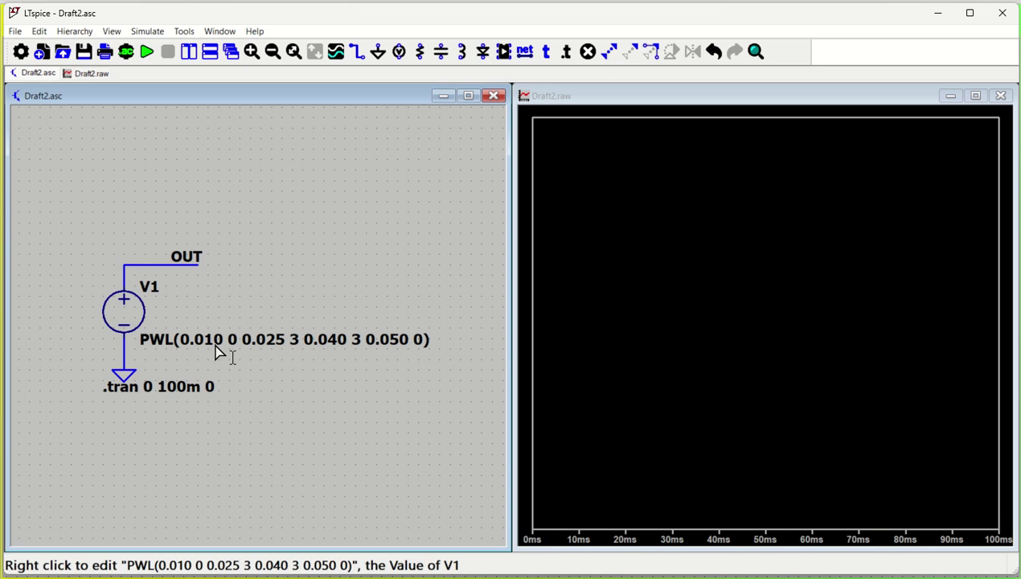
left_click(163, 252)
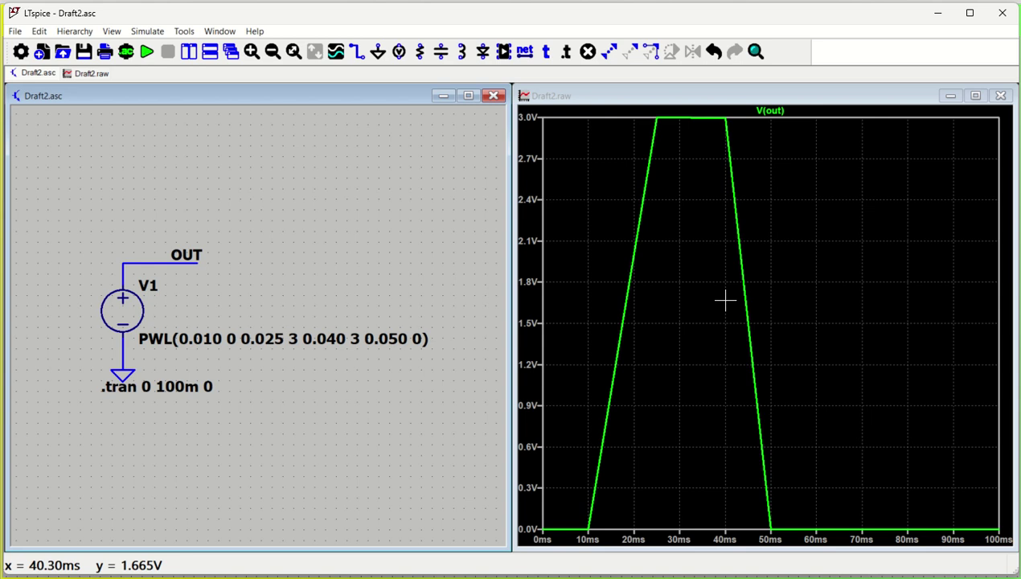
- Change V1's value2 from 3 V to 2 V and rerun the simulation
right_click(124, 305)
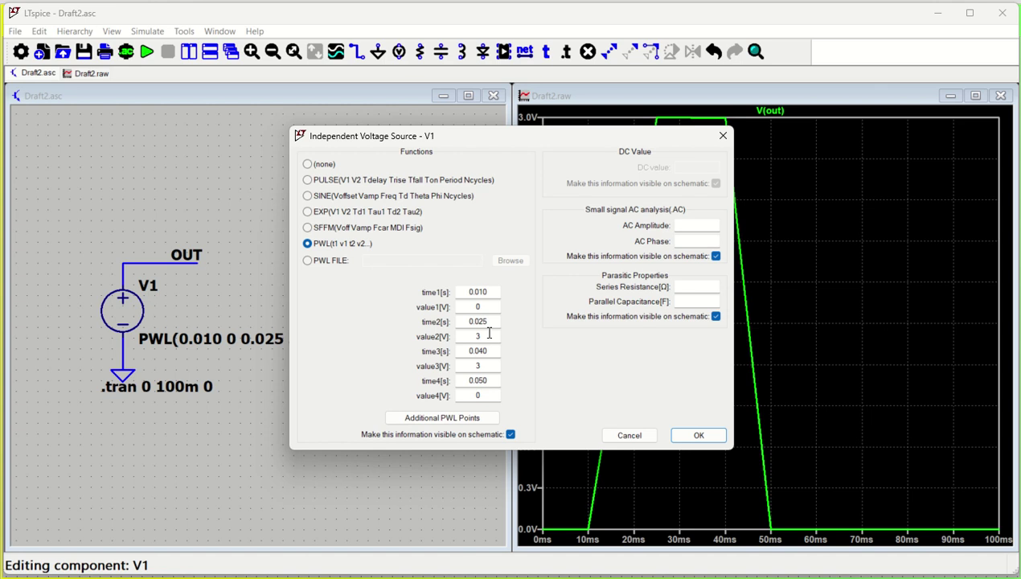
left_click_drag(486, 332, 462, 335)
type("2")
left_click(491, 368)
left_click(696, 435)
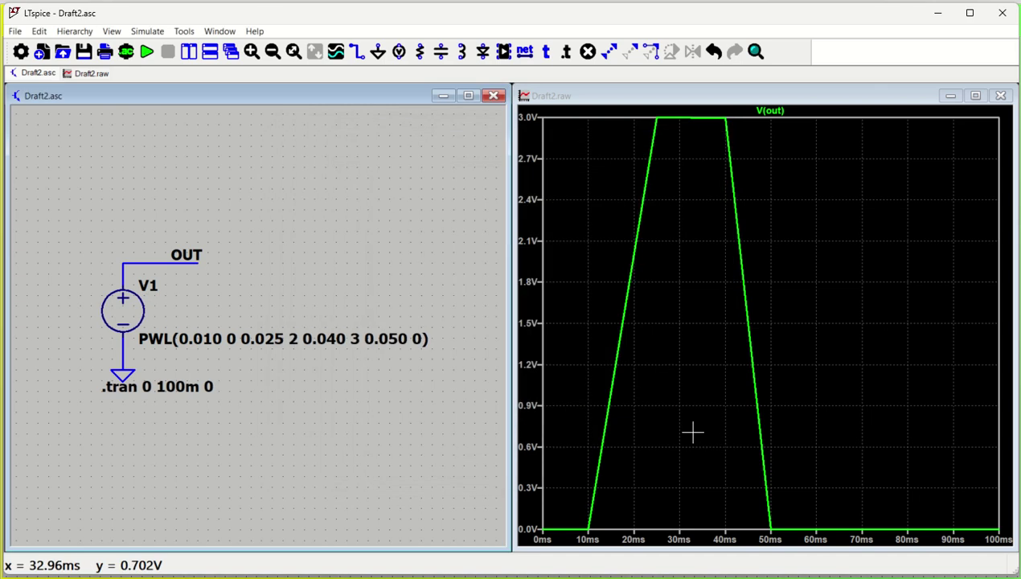
left_click(147, 53)
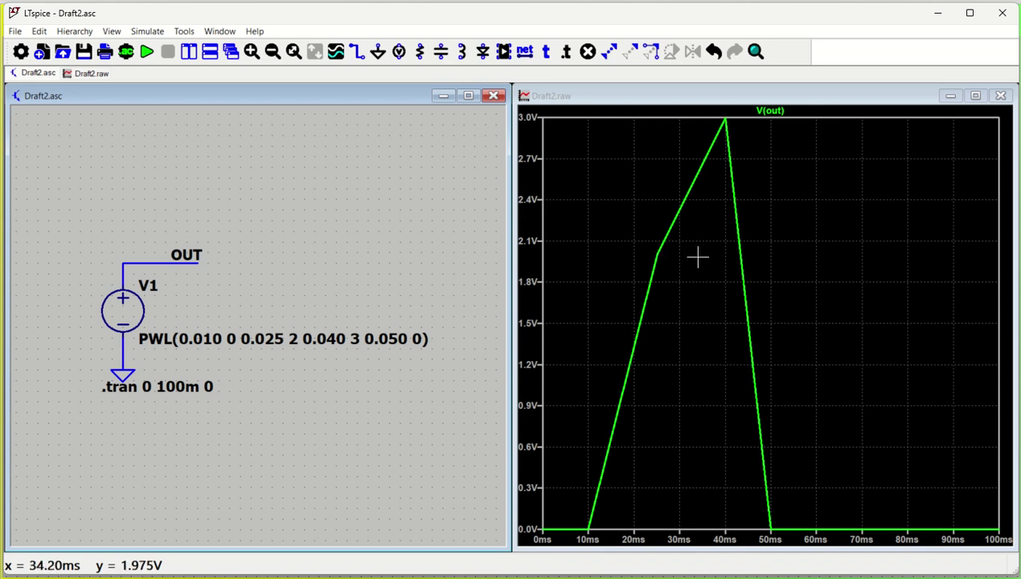
- Reopen V1's settings and change the third time point to 0.030
right_click(126, 308)
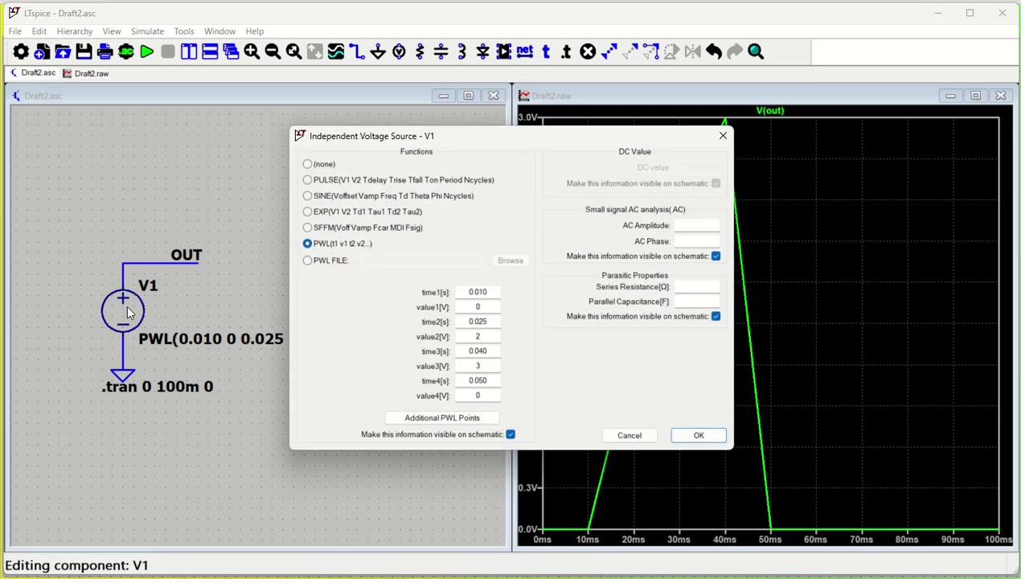
left_click(484, 352)
type("3")
left_click(485, 365)
left_click(485, 382)
left_click(487, 395)
- Add a fifth PWL point with time 0.050 in the Additional PWL Points list
left_click(442, 418)
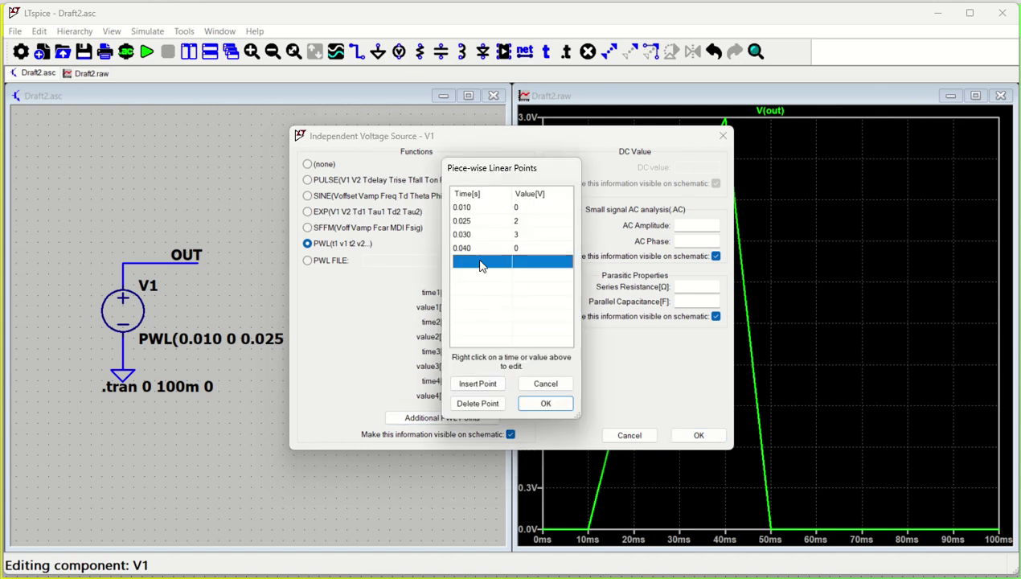
right_click(480, 266)
type("0")
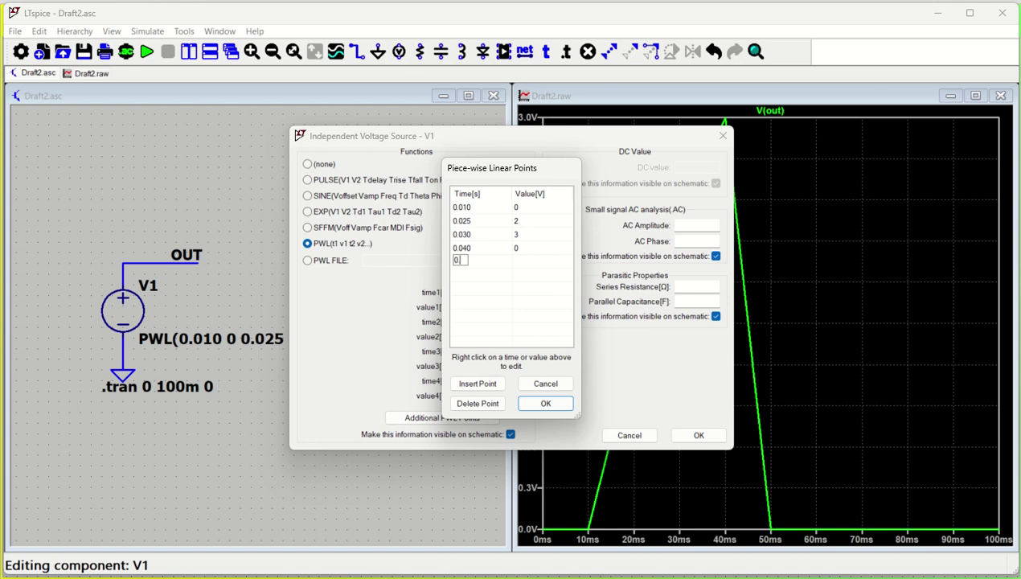
type(".050")
key("Tab")
- Set the third, fourth and fifth point voltages to 2, 3 and 0 V and apply to V1
left_click(521, 249)
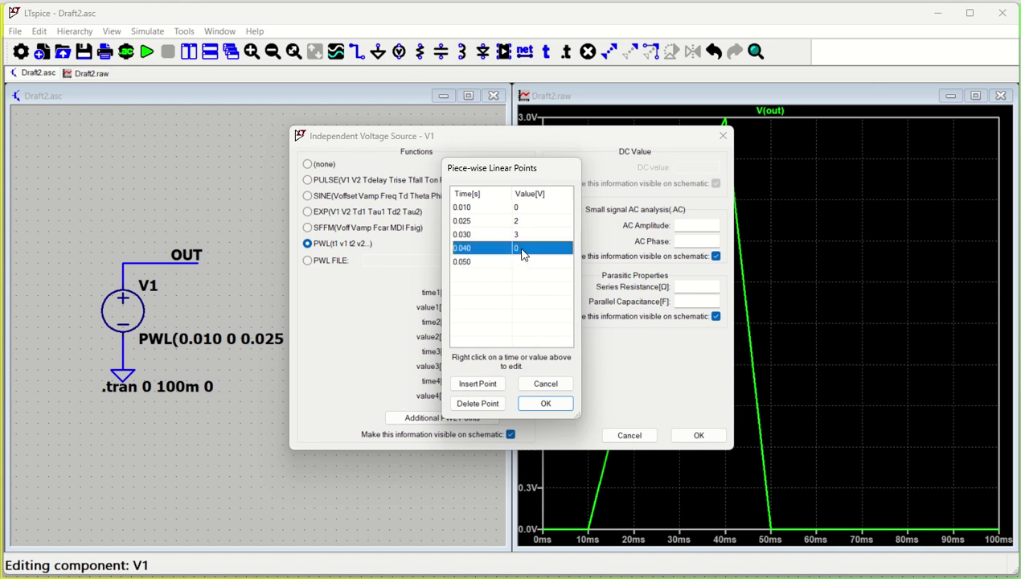
right_click(522, 233)
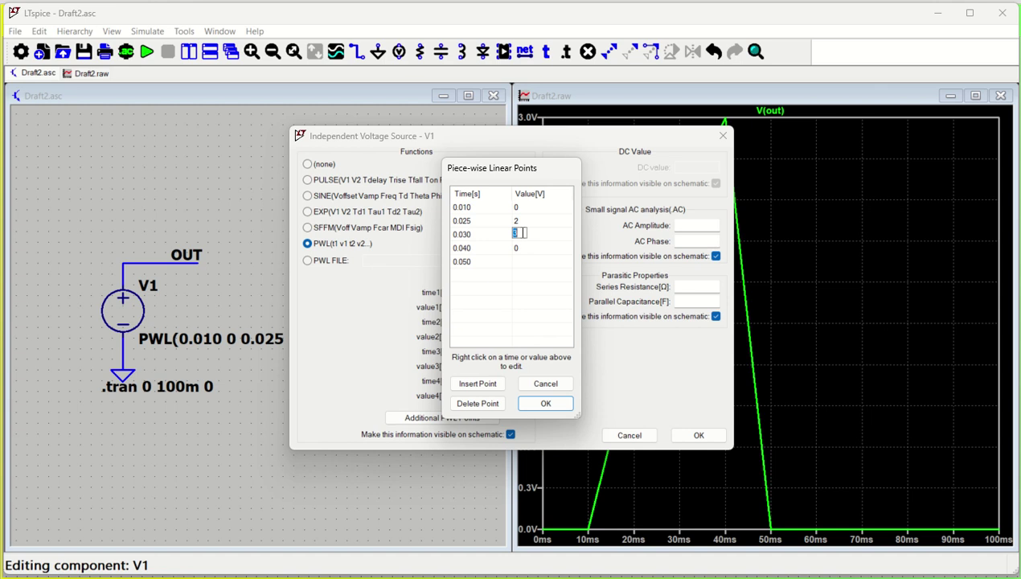
type("2")
left_click(521, 247)
right_click(522, 246)
type("3")
left_click(521, 262)
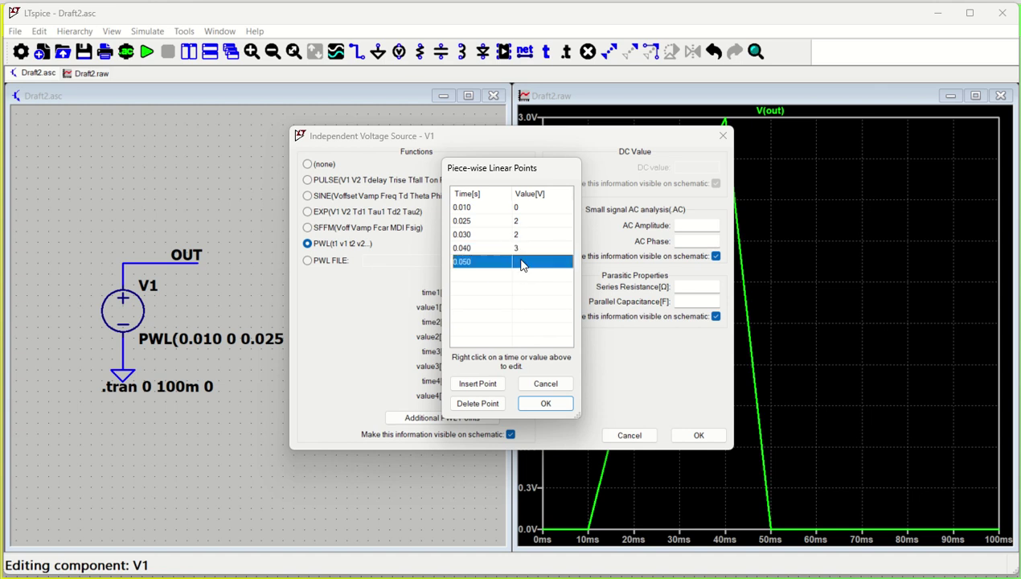
right_click(522, 263)
right_click(520, 261)
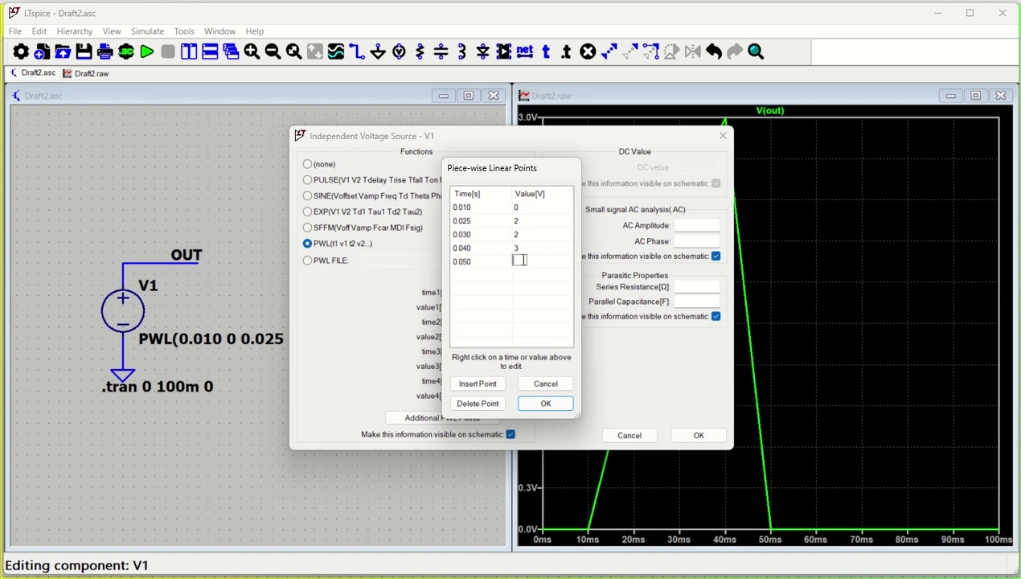
type("0")
left_click(545, 403)
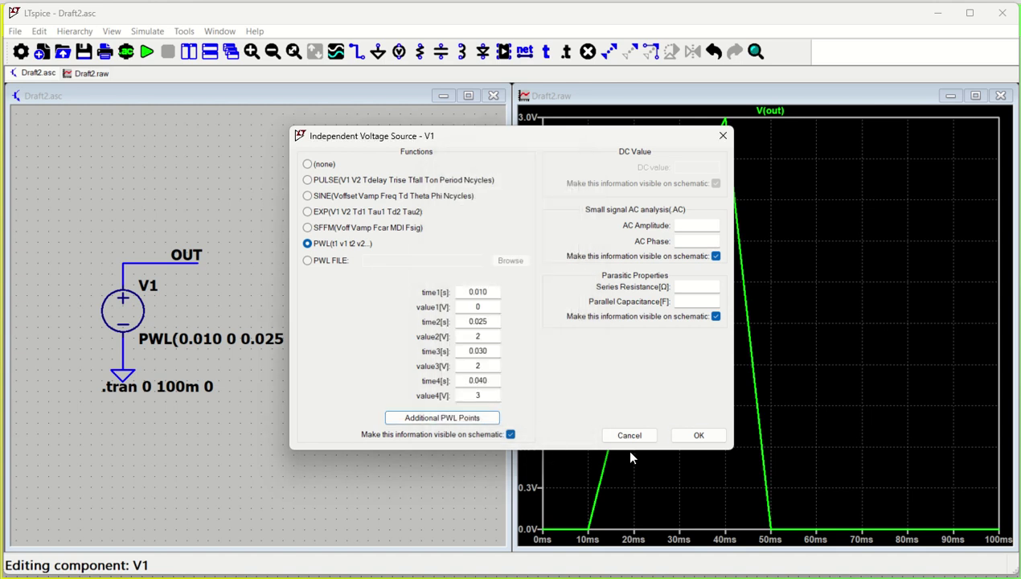
left_click(698, 435)
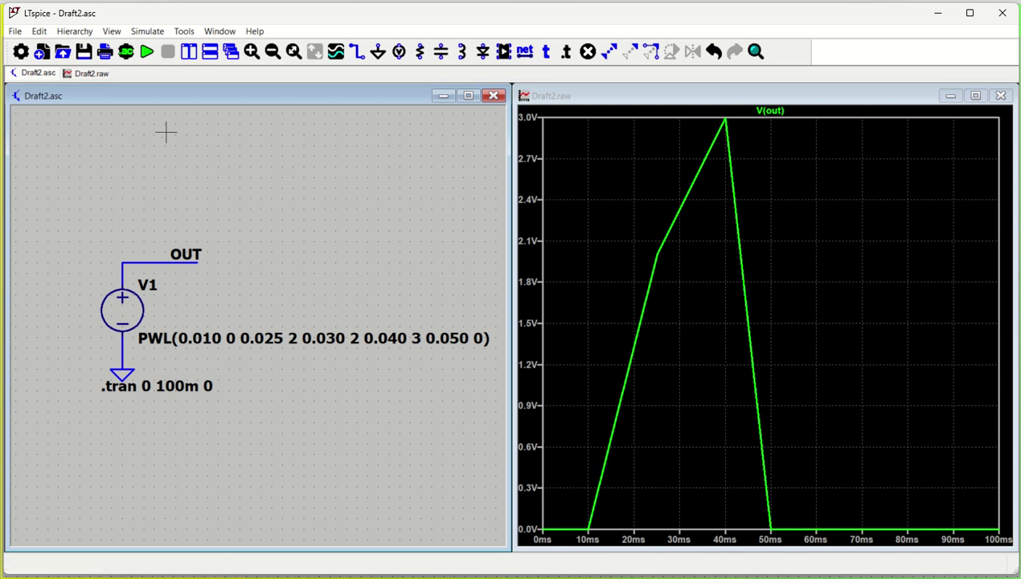
- Undo V1 back to PWL(0.010 0 0.025 3 0.040 3 0.050 0) and resimulate
left_click(148, 52)
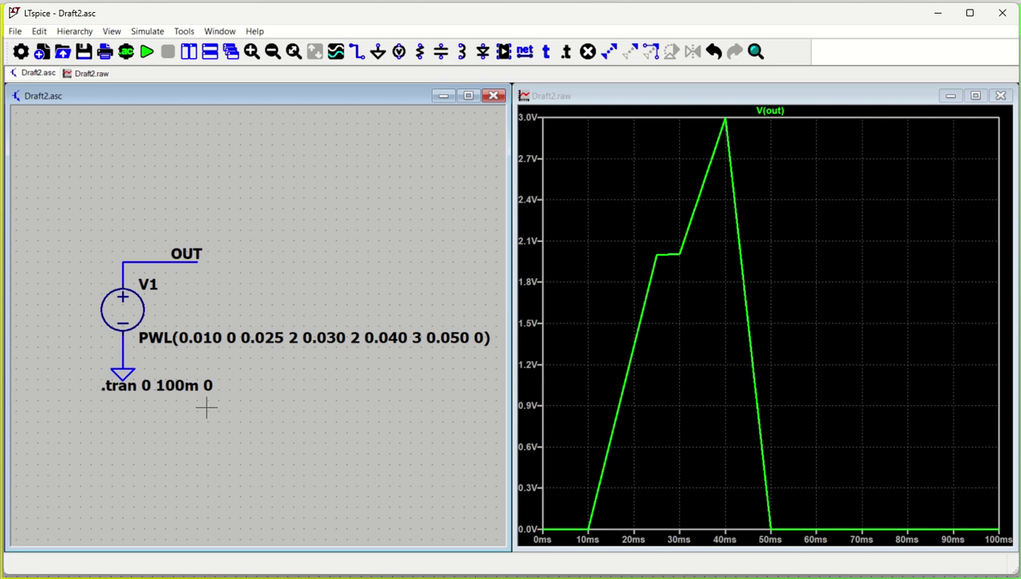
key("ctrl+z")
key("ctrl+z")
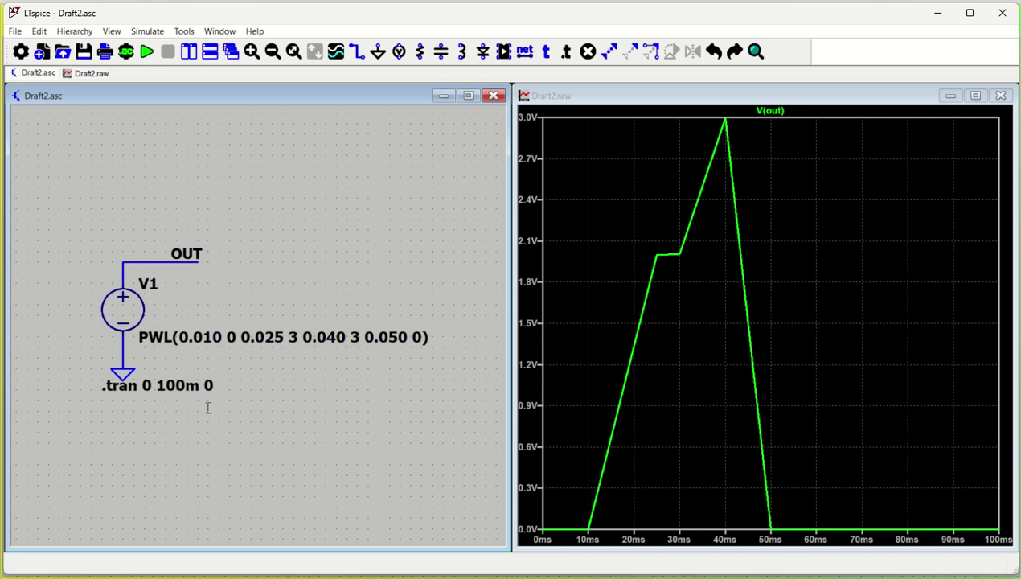
key("ctrl+z")
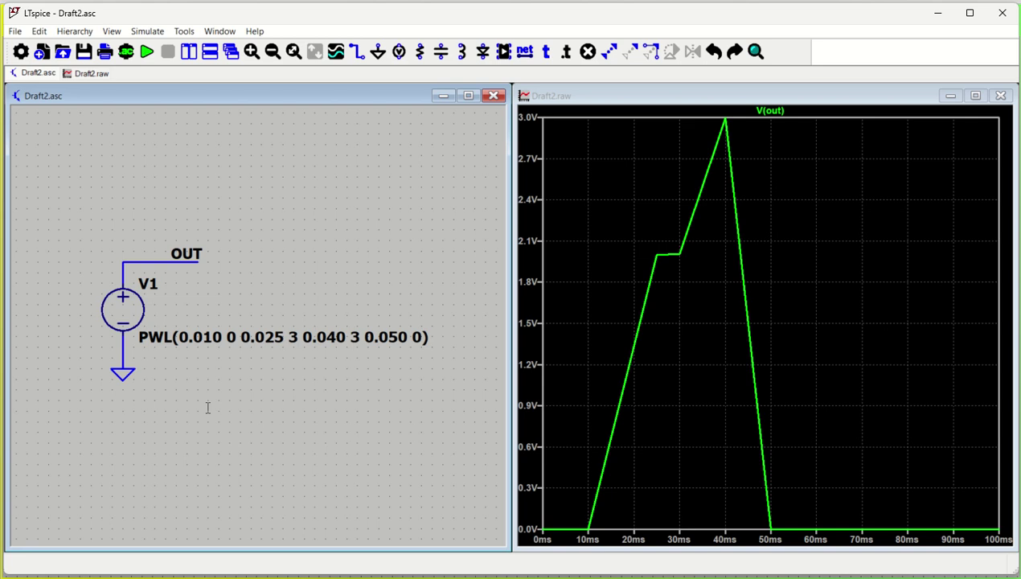
key("ctrl+y")
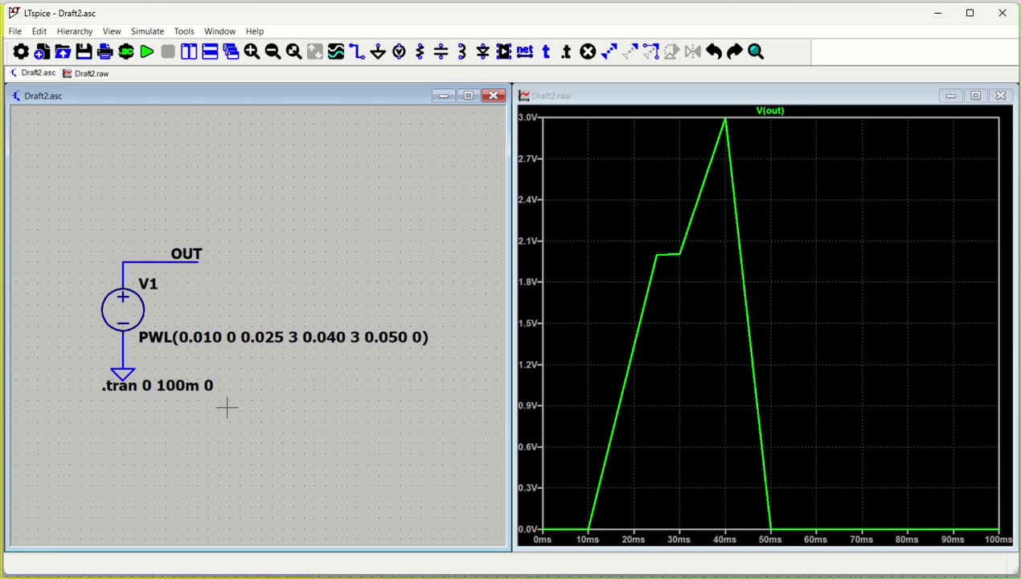
left_click(147, 51)
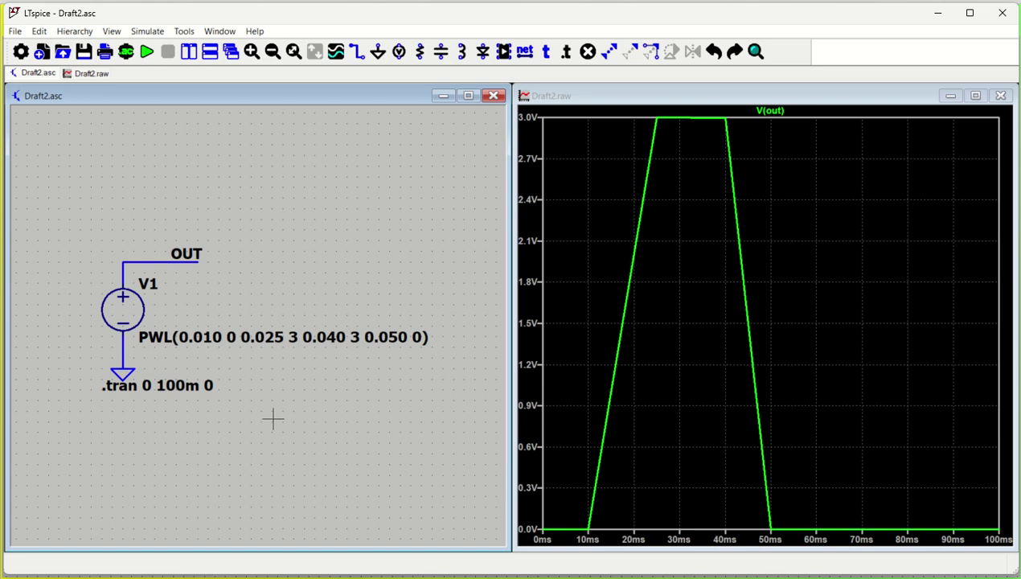
left_click_drag(273, 417, 256, 306)
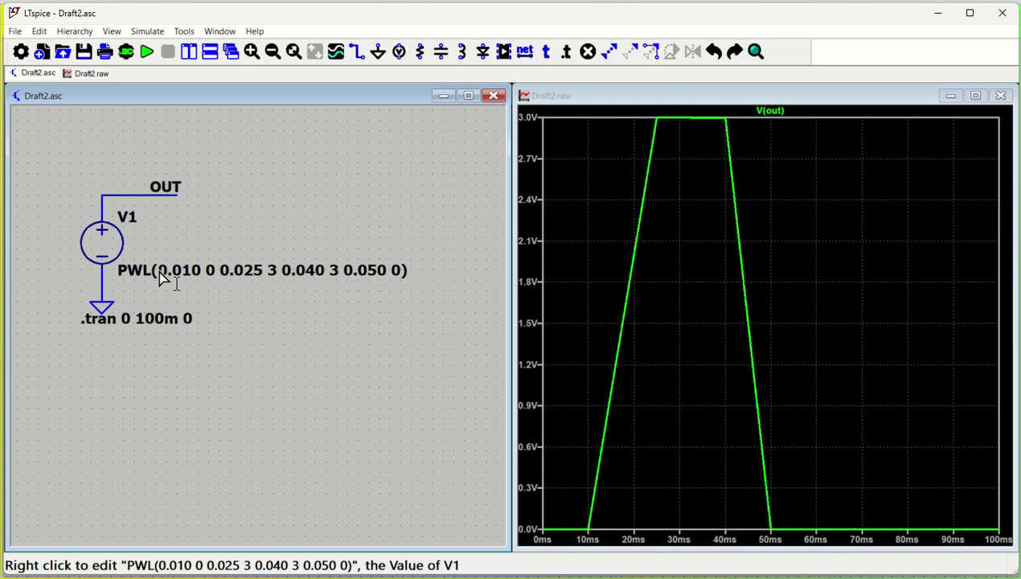
- Edit V1's value to 'PWL repeat for 5 (…) endrepeat' and fit the schematic in view
right_click(185, 277)
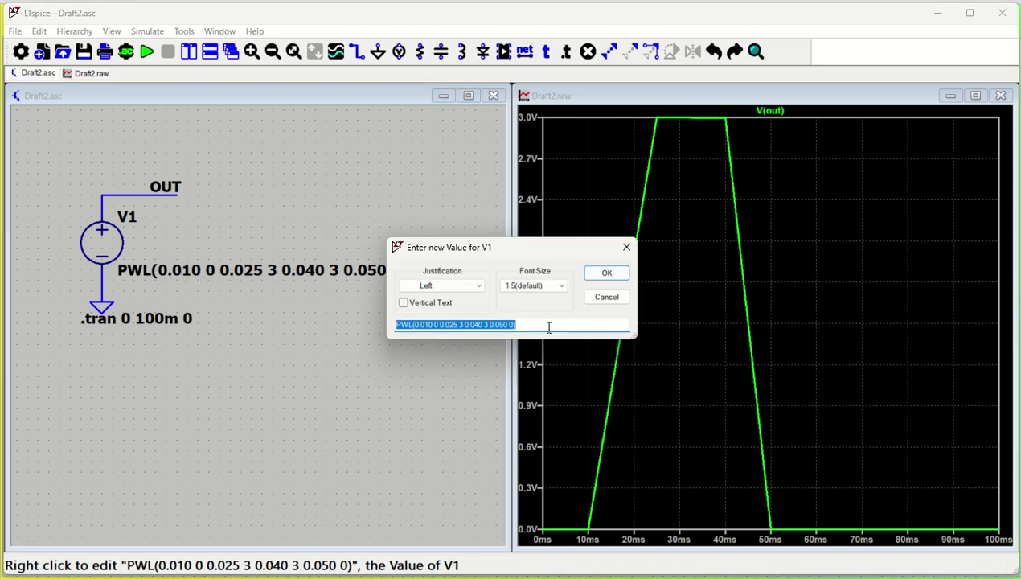
left_click(412, 326)
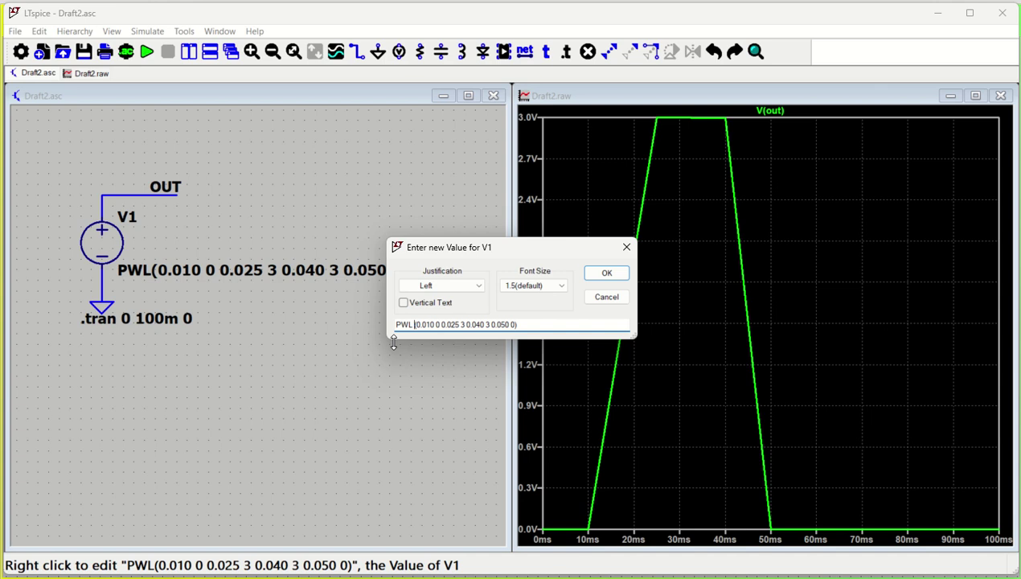
type("repeat")
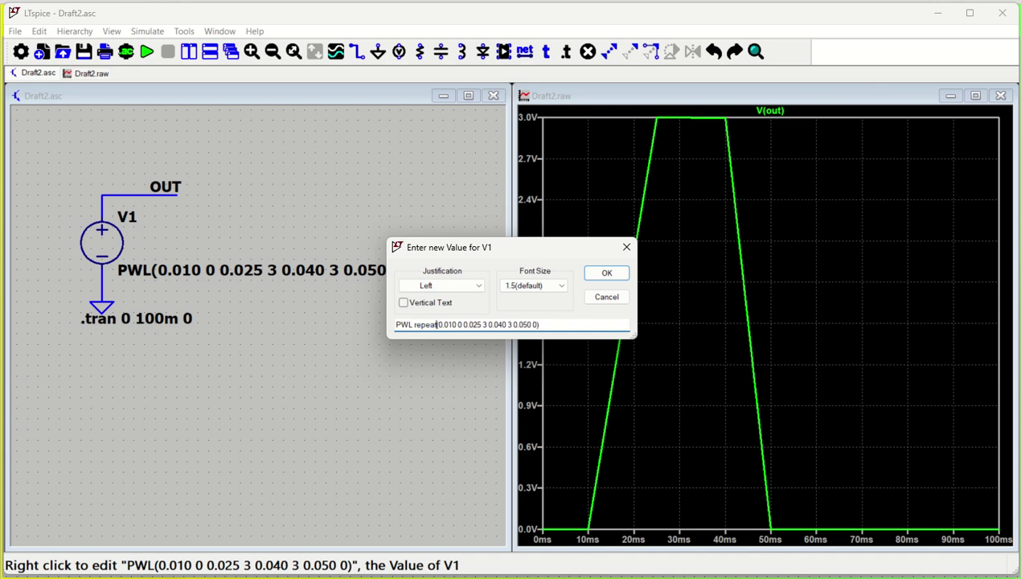
type(" for ")
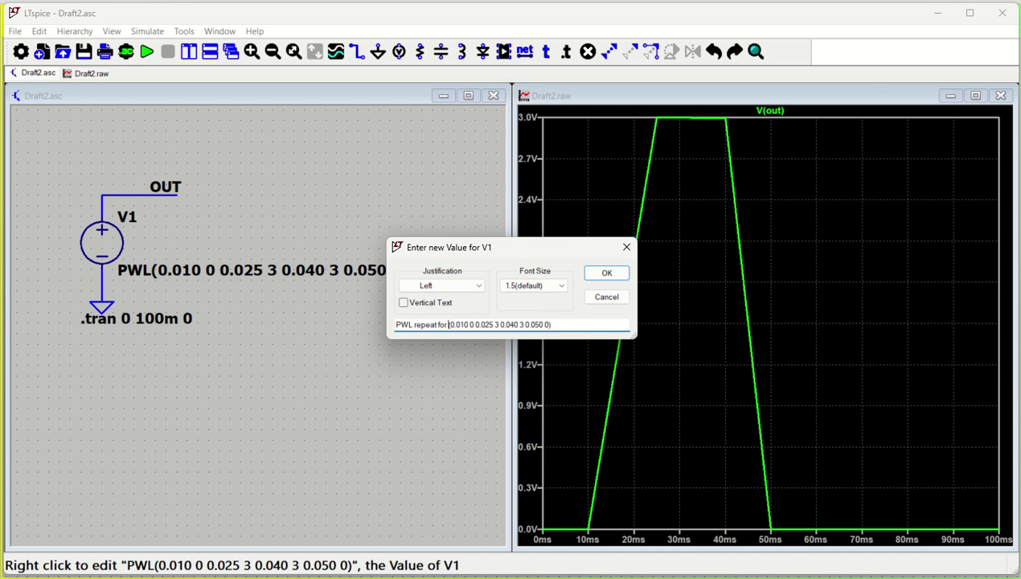
type("5")
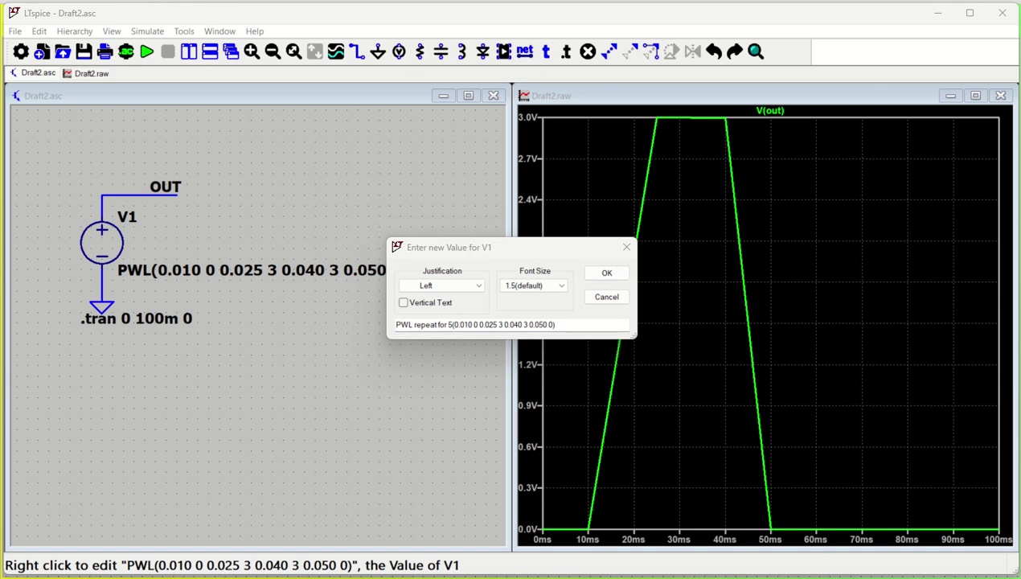
left_click(454, 326)
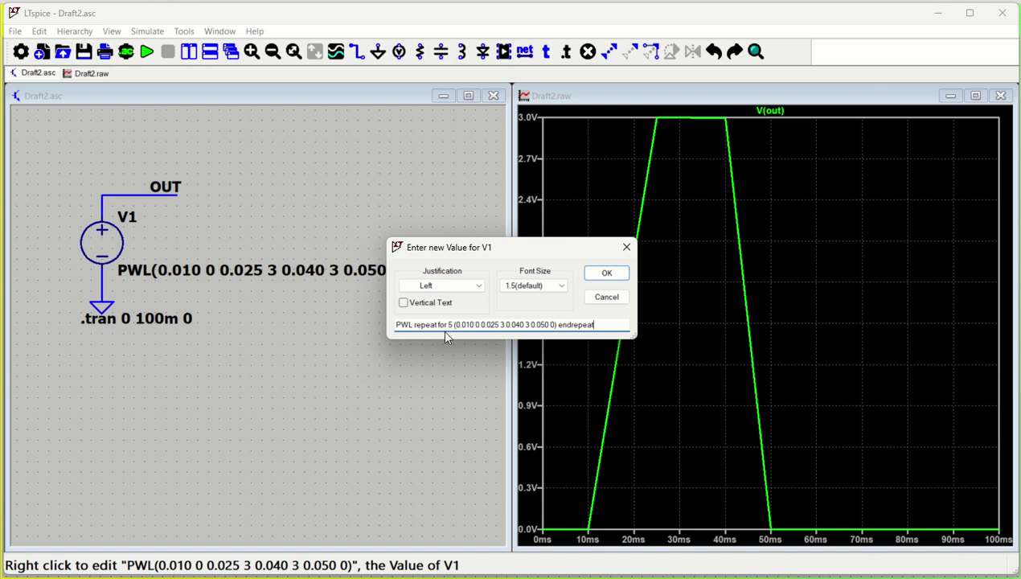
left_click(603, 275)
key("space")
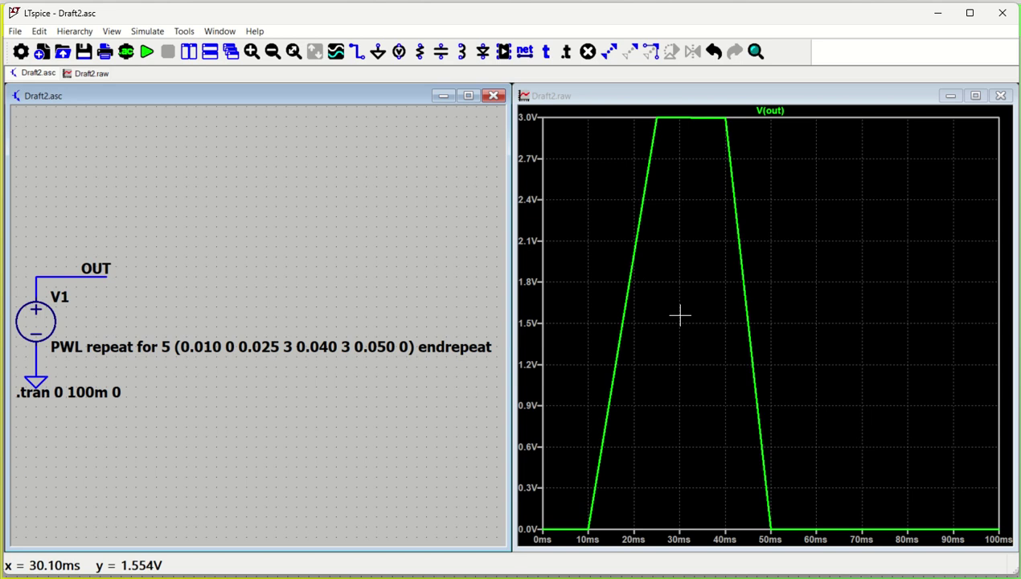
- Change the transient stop time from 100m to 300m and rerun to show five pulses
left_click(147, 52)
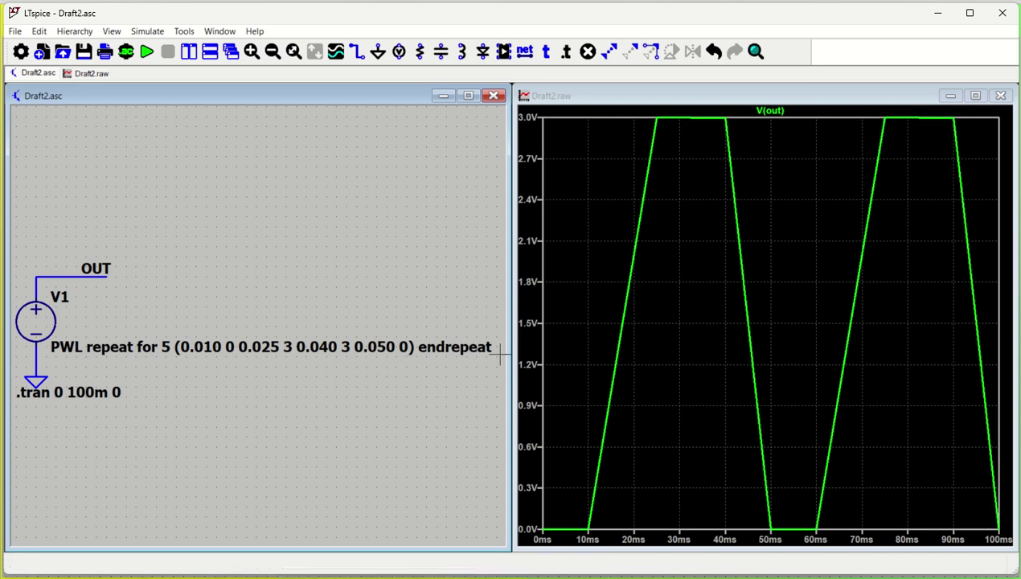
left_click(126, 52)
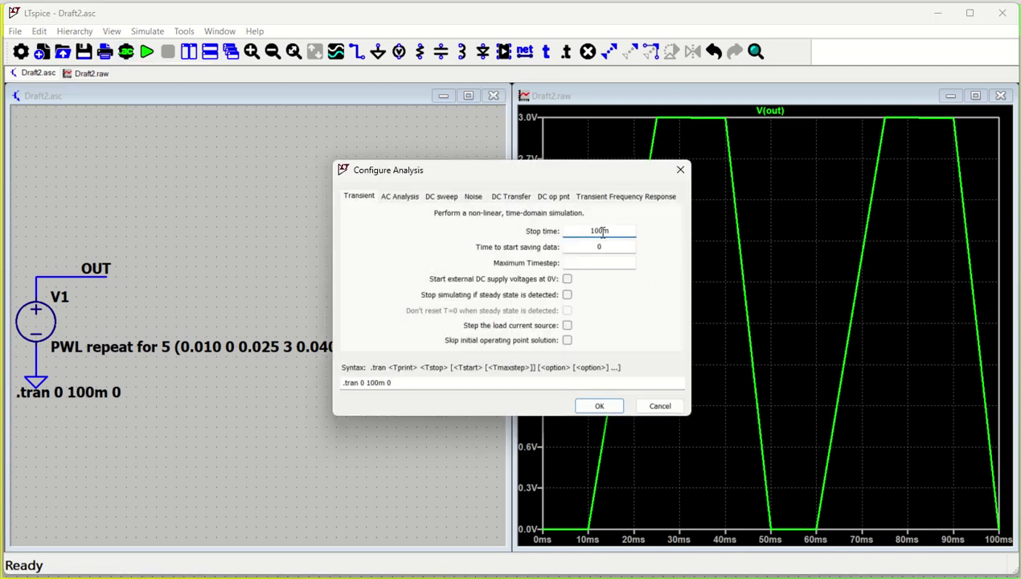
left_click_drag(592, 230, 573, 229)
type("300")
left_click(591, 406)
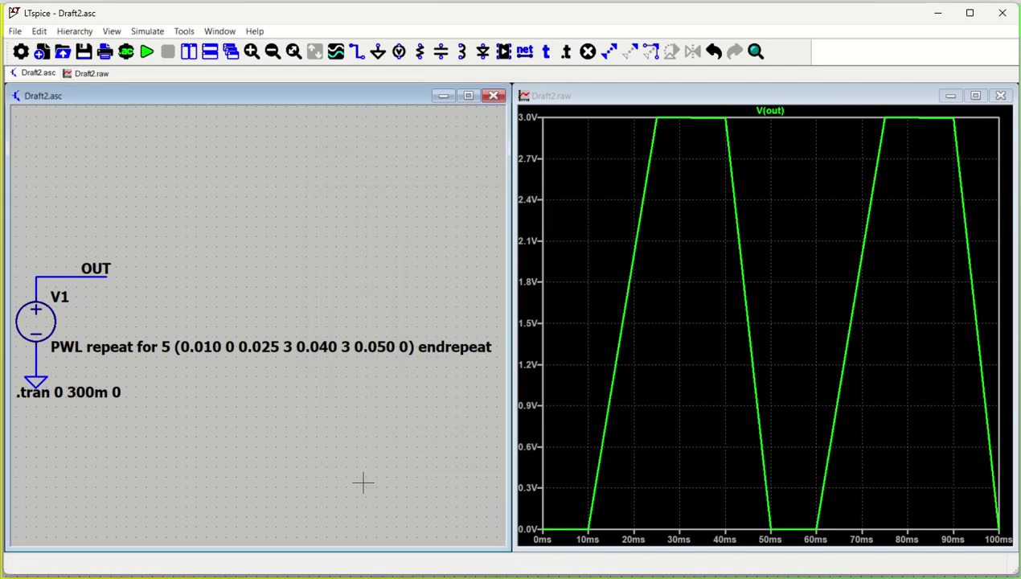
left_click(147, 52)
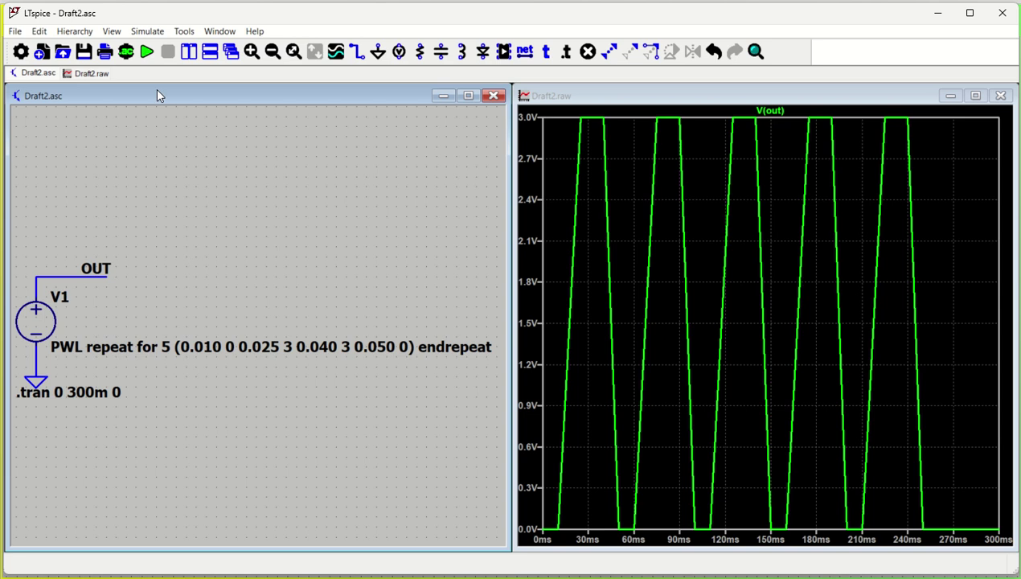
- Change V1's PWL value from 'repeat for 5' to 'repeat forever' and fit the schematic in view
right_click(125, 348)
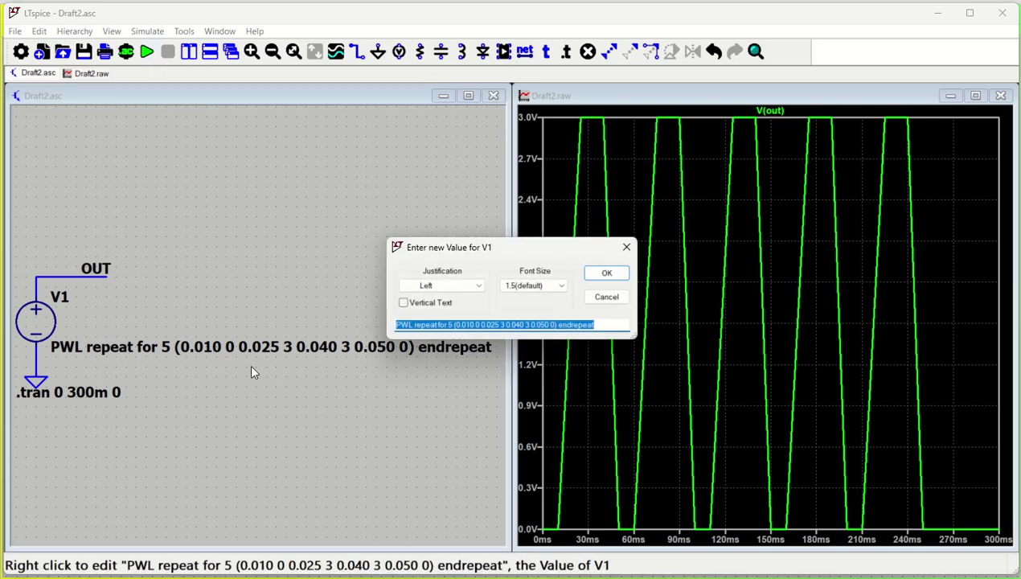
left_click(452, 324)
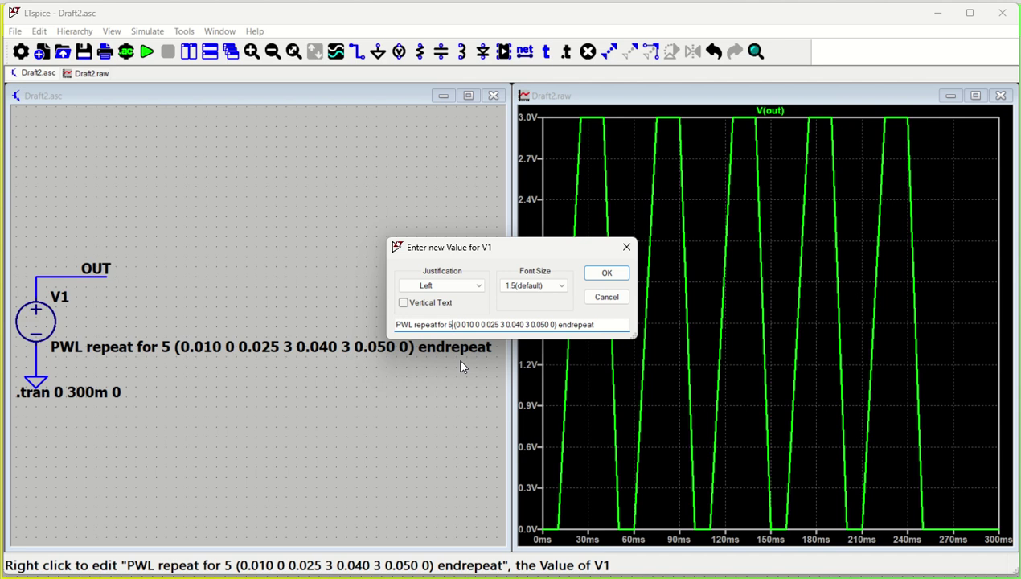
key("BackSpace")
key("BackSpace")
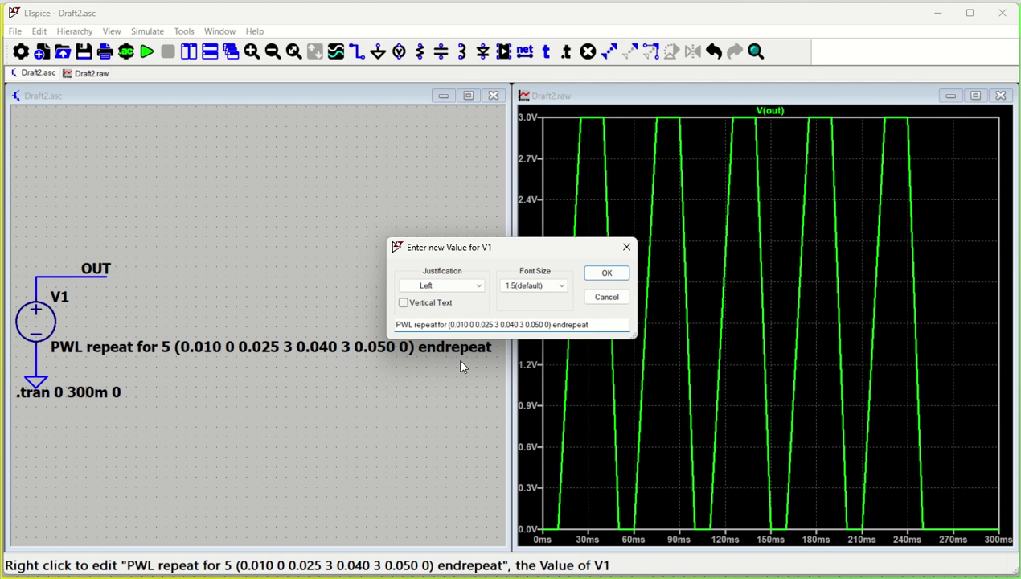
type("ever")
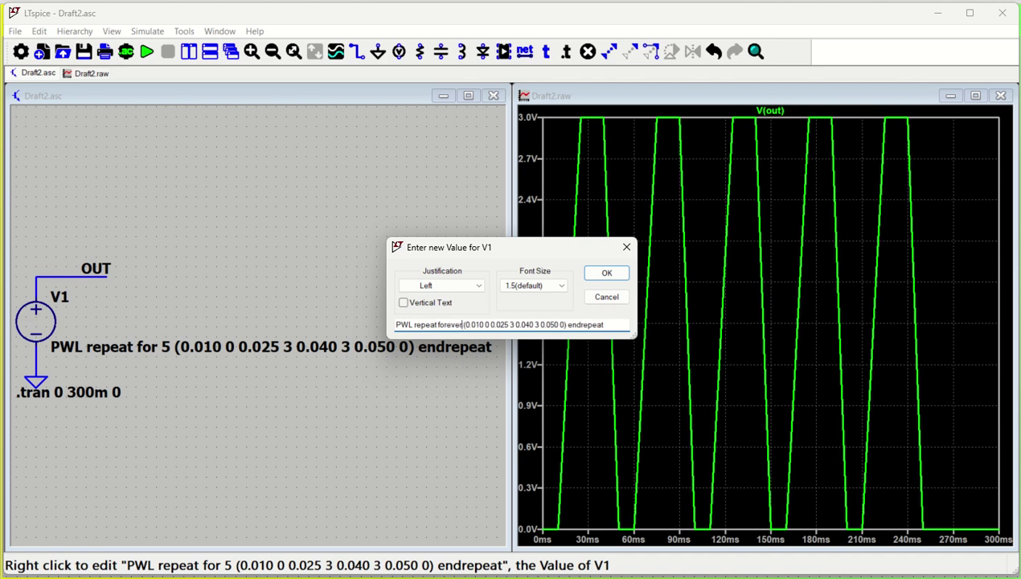
left_click(609, 273)
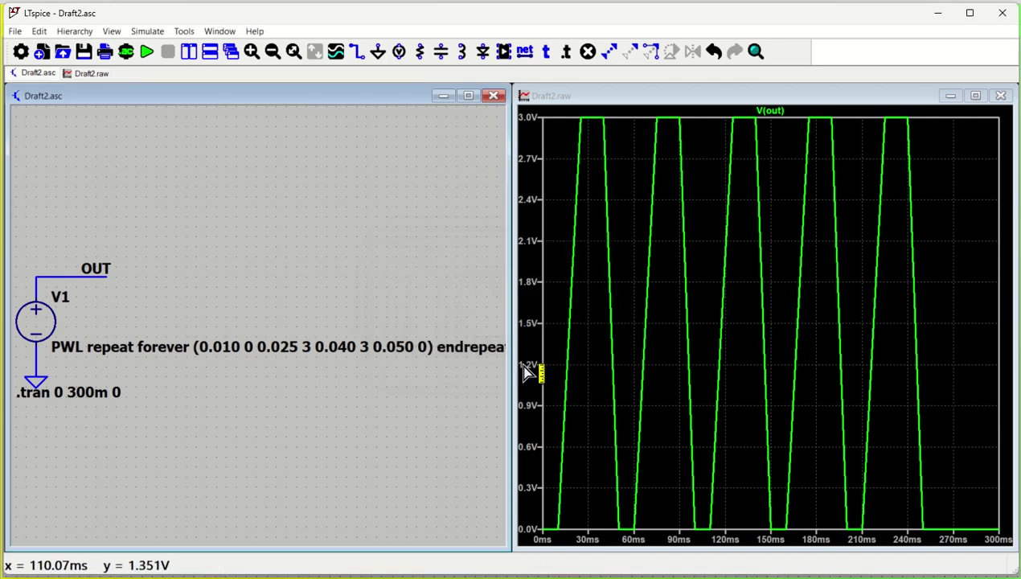
key("space")
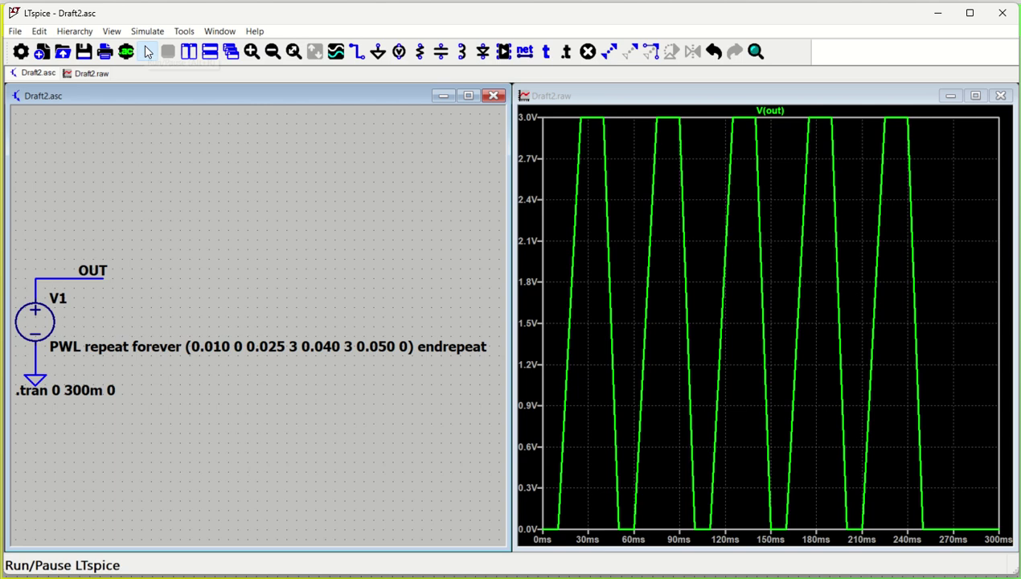
- Rerun the simulation with the repeating PWL source
left_click(149, 53)
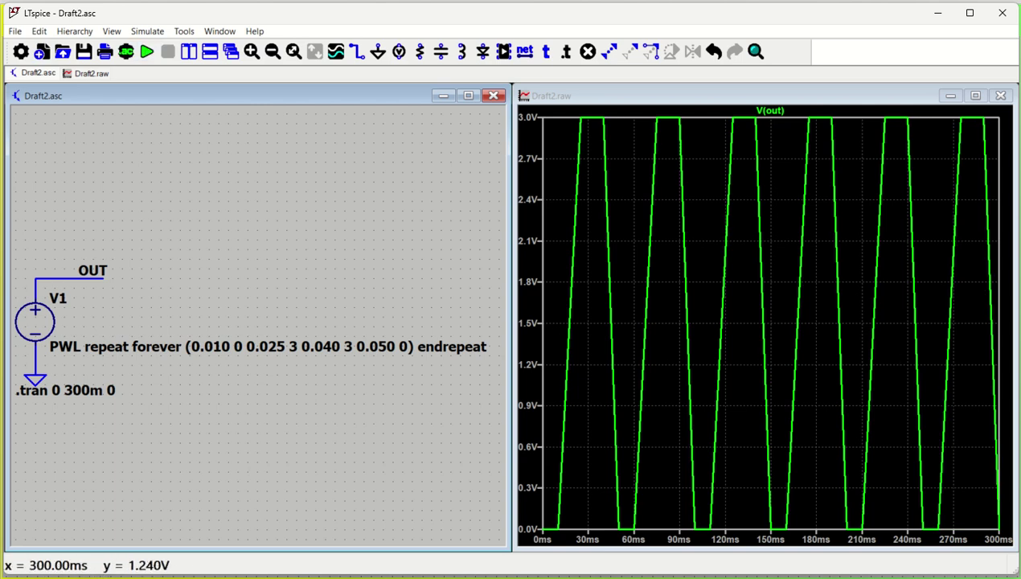
right_click(128, 53)
left_click(117, 118)
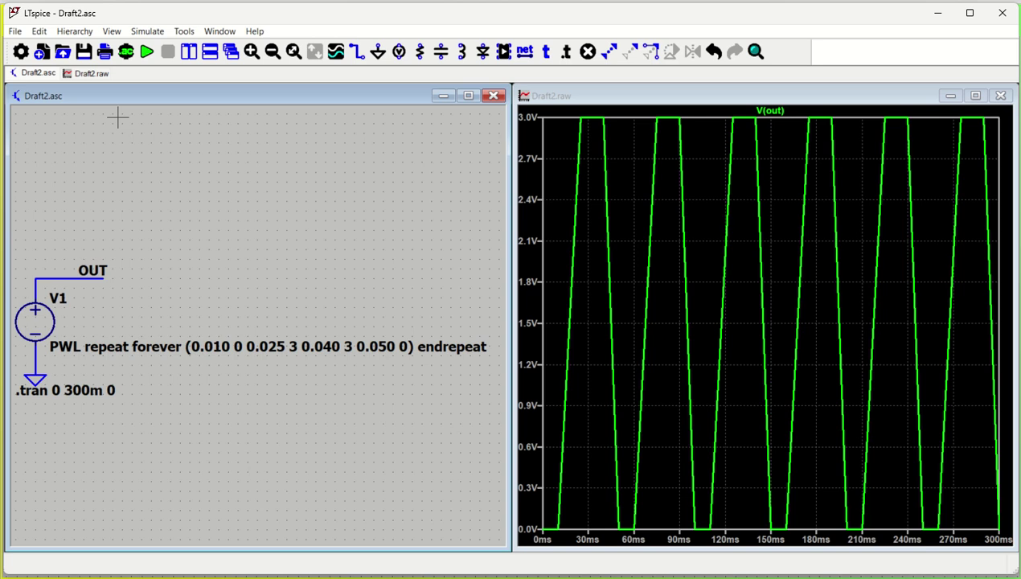
- Extend the transient stop time to 600m and run the simulation again
left_click(124, 53)
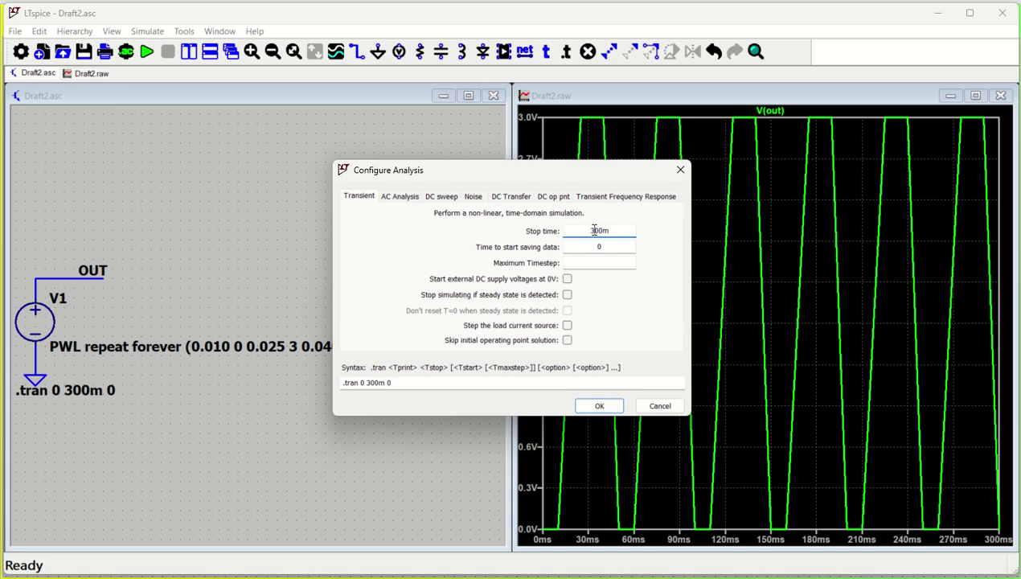
key("BackSpace")
type("6")
left_click(596, 407)
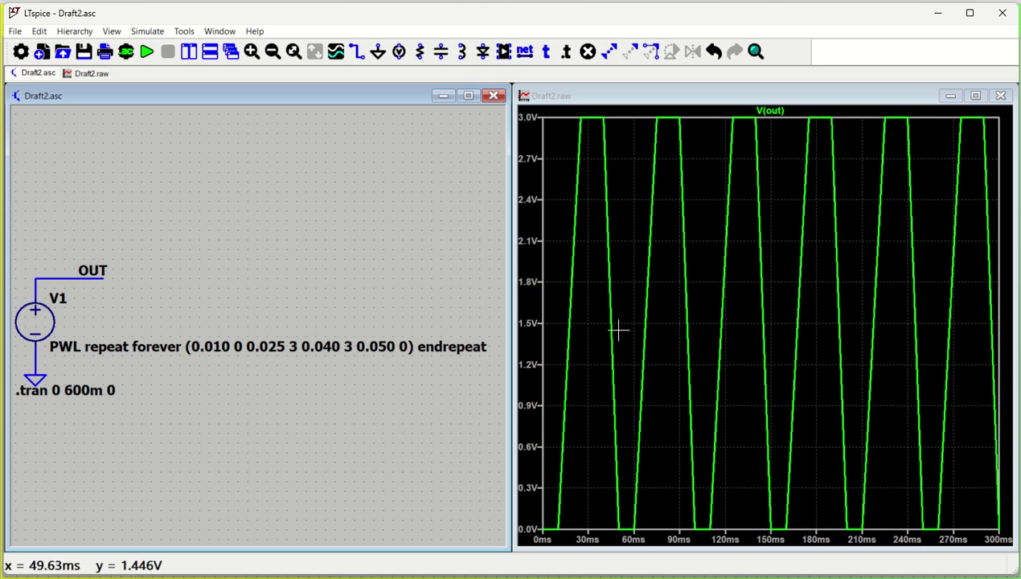
left_click(146, 53)
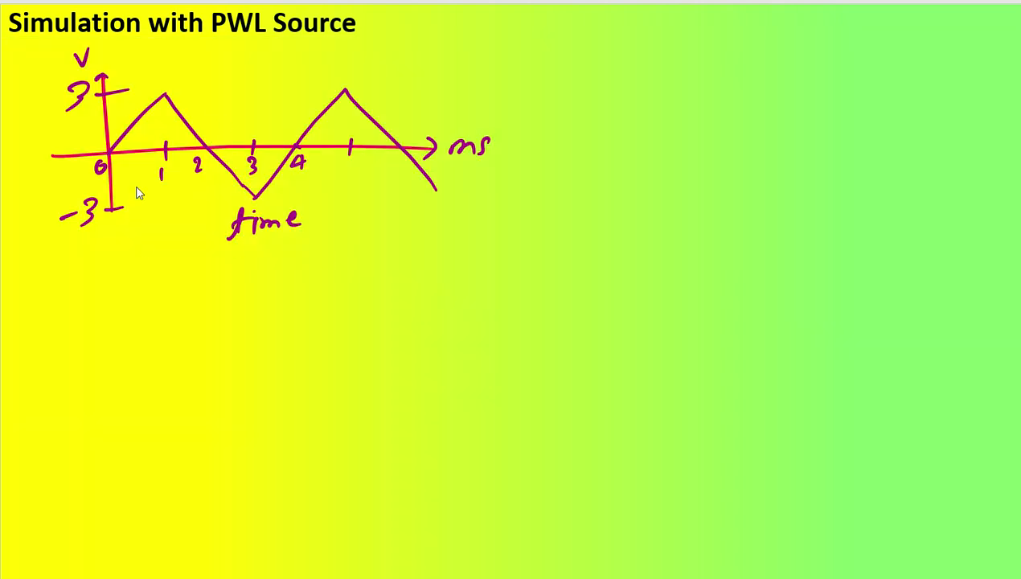
- Hand-write the label 1 under the first time tick of the sketched triangle wave
left_click_drag(164, 174, 161, 181)
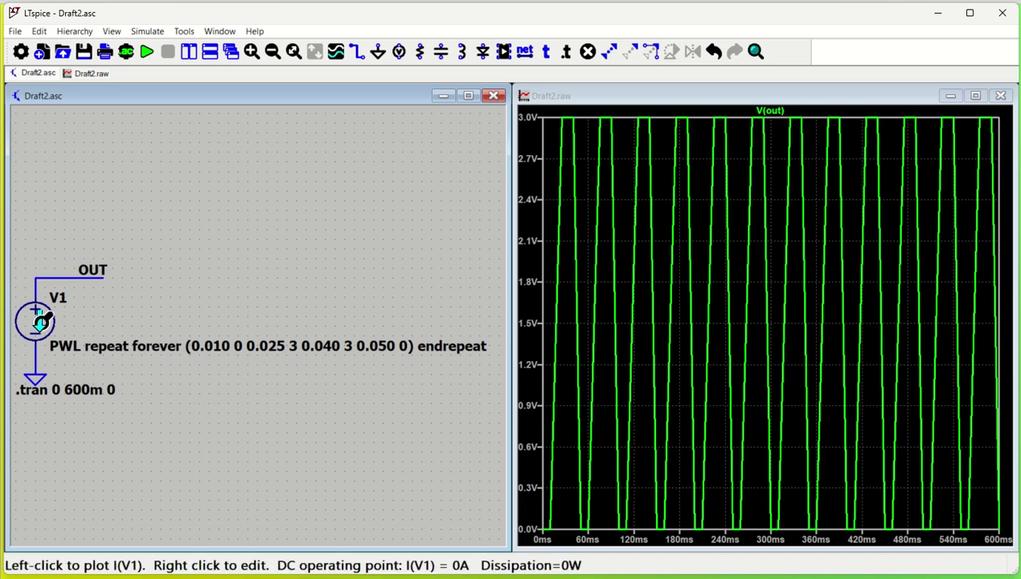
- Inspect V1's attributes without changing them and close the waveform plot window
right_click(38, 321)
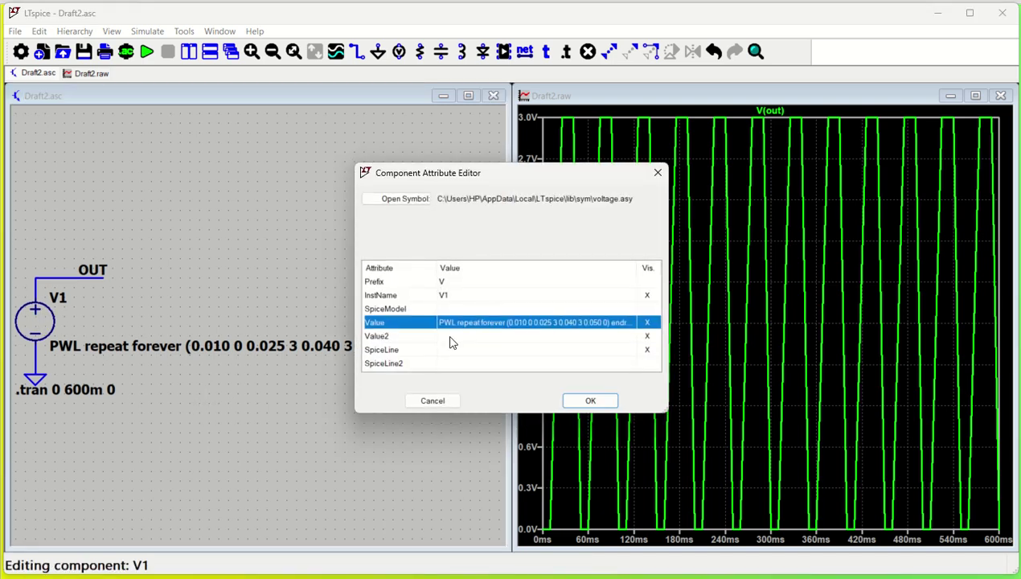
left_click(581, 400)
right_click(36, 322)
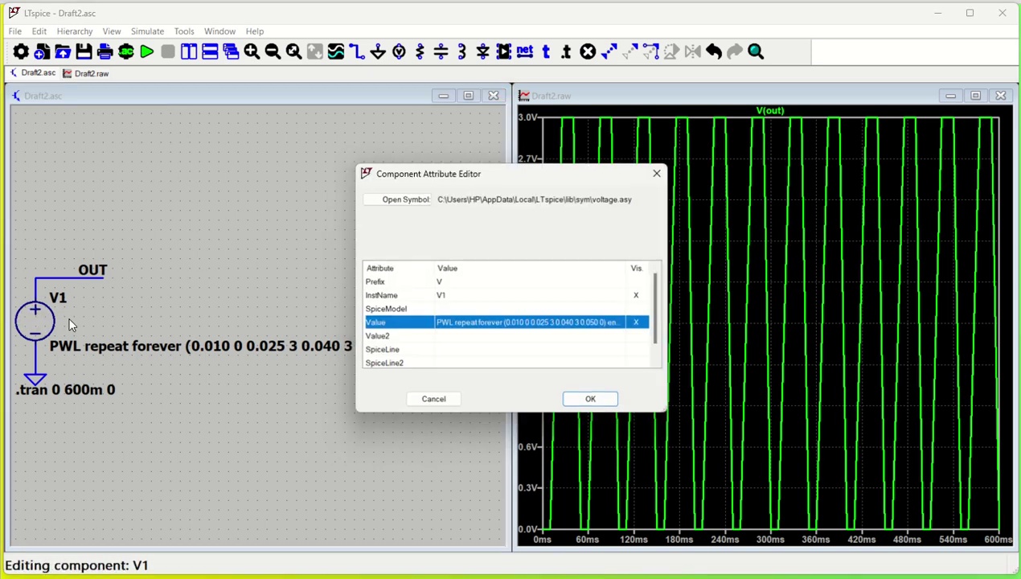
left_click(658, 172)
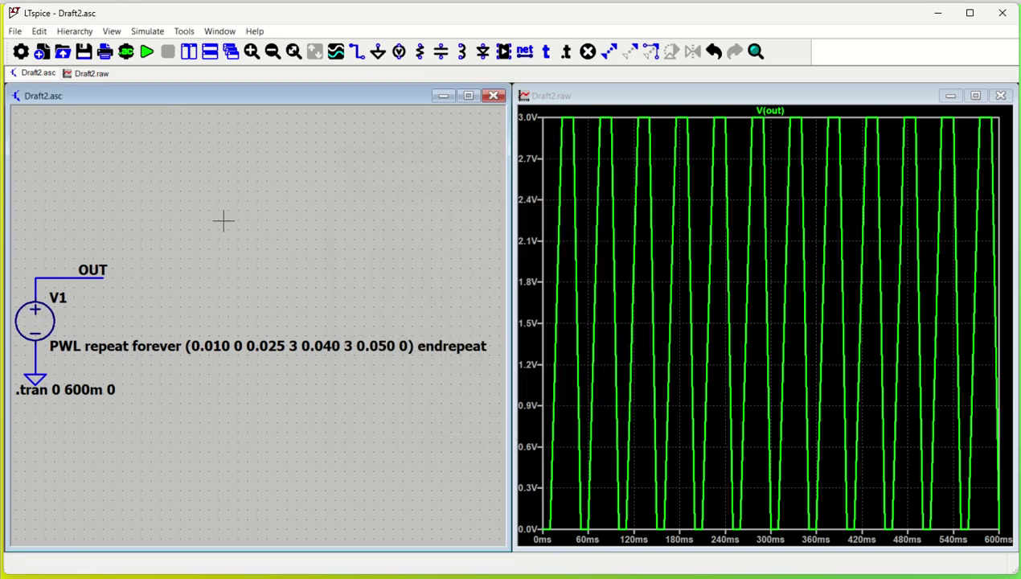
left_click(1000, 96)
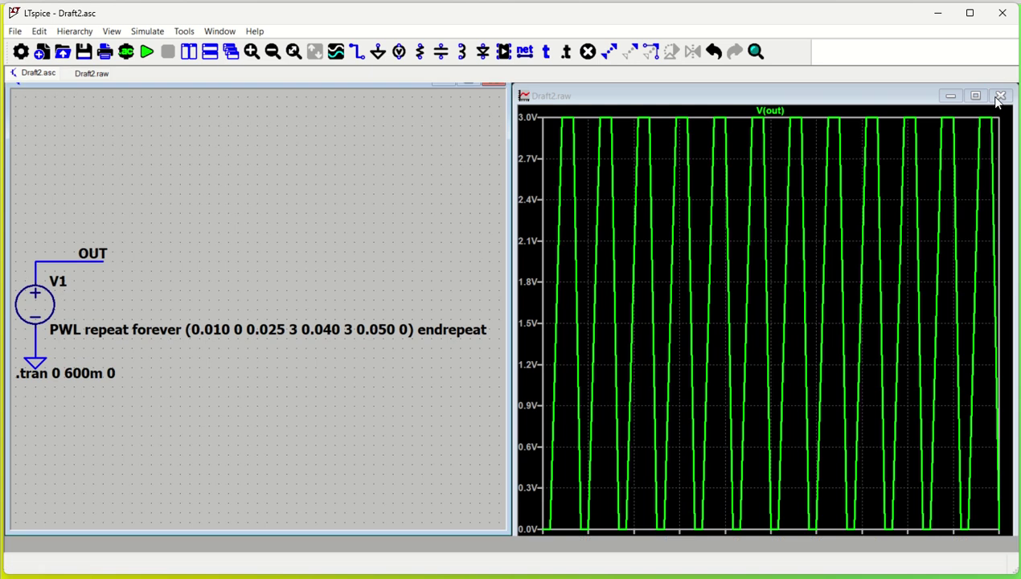
- Recheck V1's attributes, leave them unchanged, and close the Draft2 schematic
right_click(33, 297)
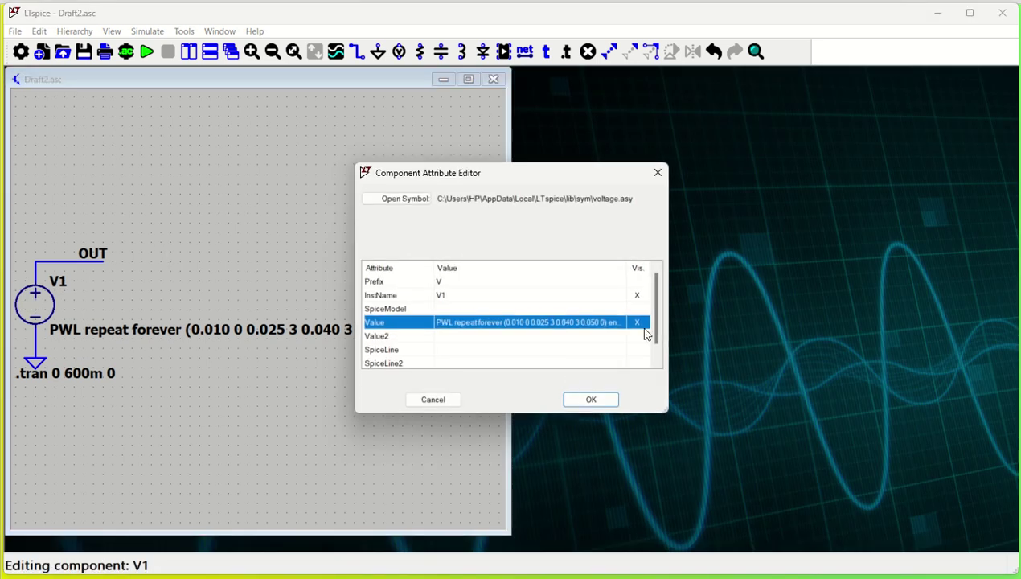
left_click(432, 400)
right_click(37, 308)
left_click(658, 172)
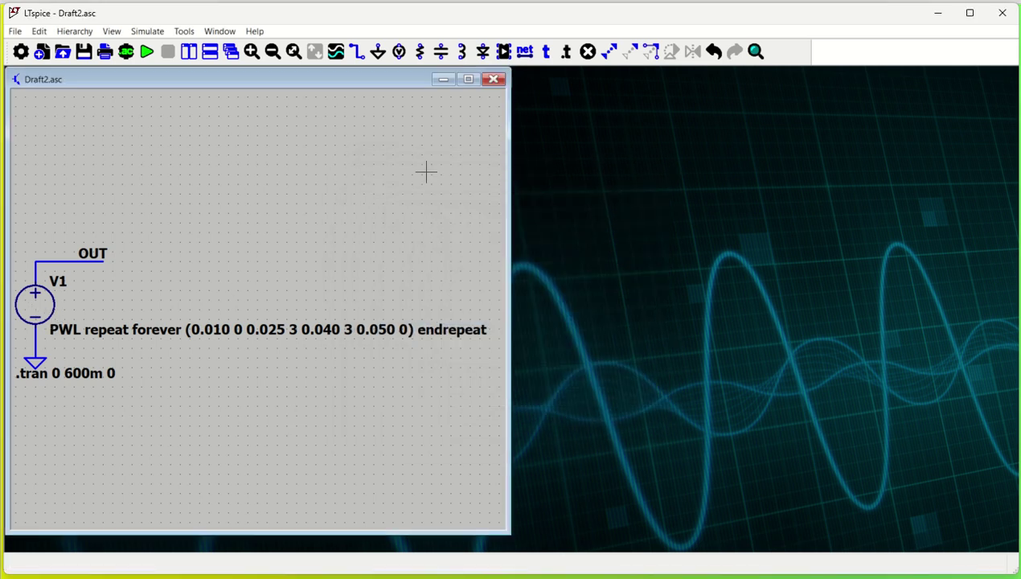
left_click(494, 80)
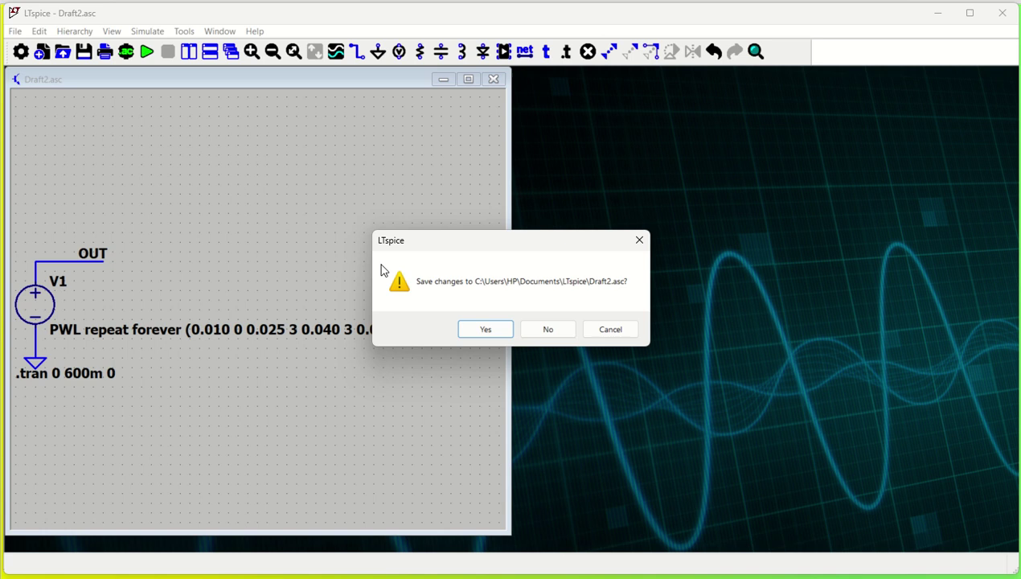
- Save Draft2, start a new schematic, and place voltage source V1 with a ground below it
left_click(488, 331)
key("ctrl+n")
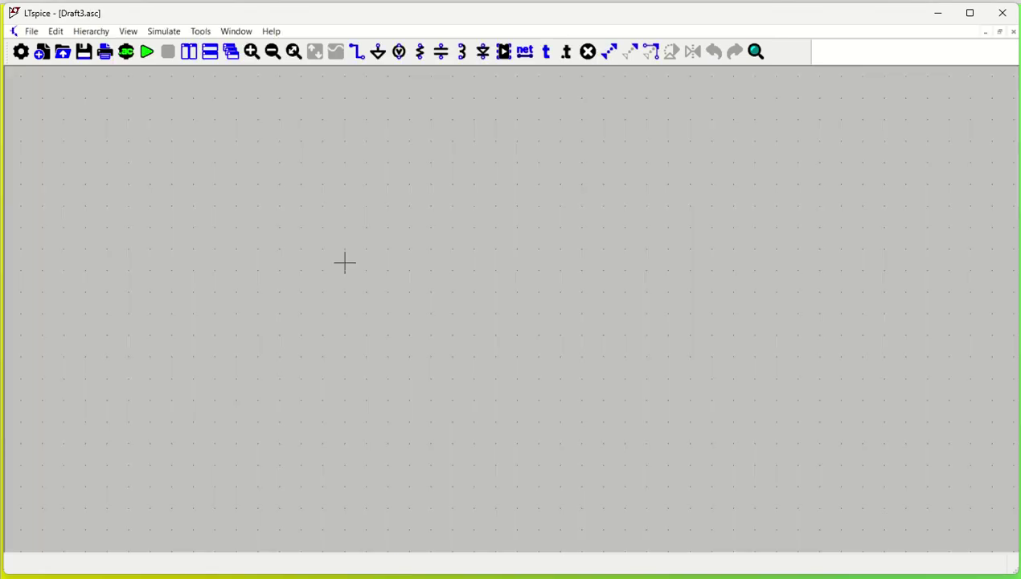
key("v")
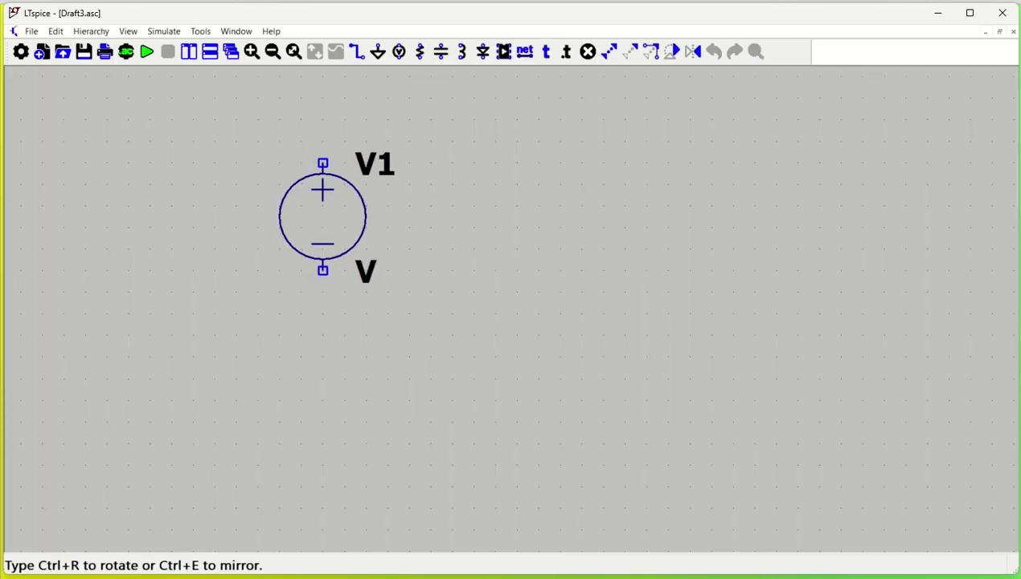
left_click(279, 212)
key("g")
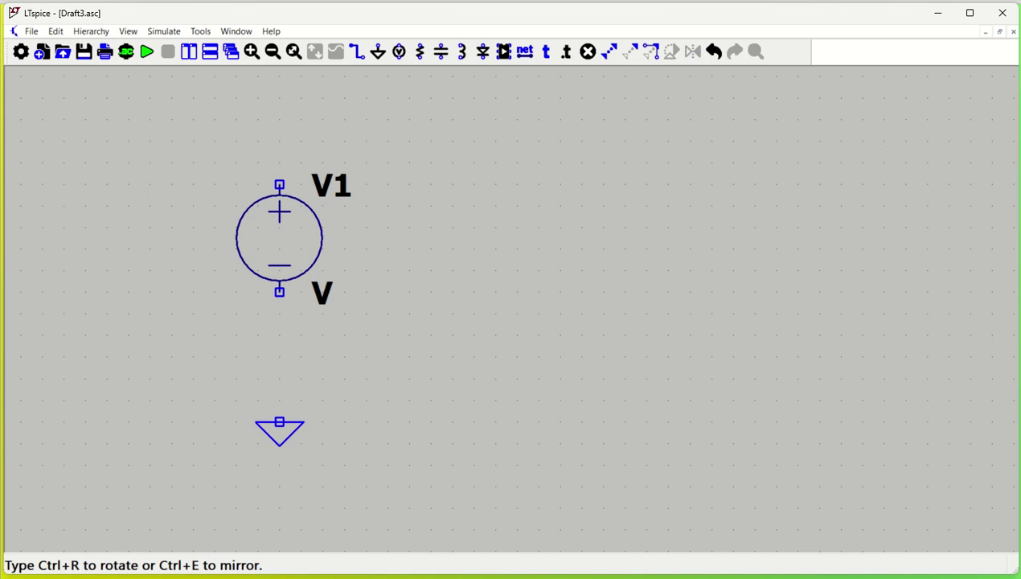
left_click(279, 357)
key("Escape")
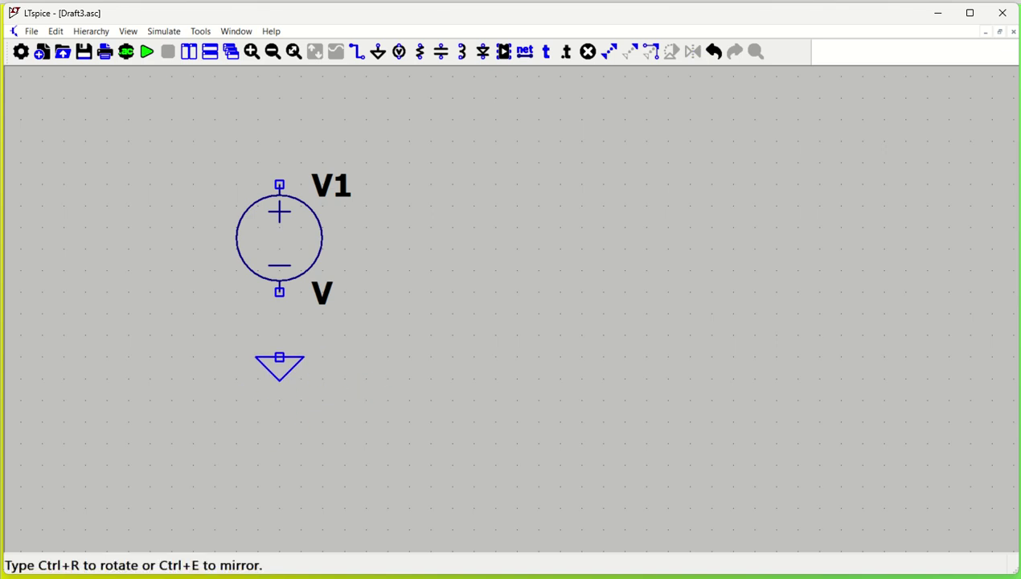
- Wire the ground to V1's bottom terminal and run a wire up-right from V1's top
key("F3")
left_click(279, 357)
left_click(279, 291)
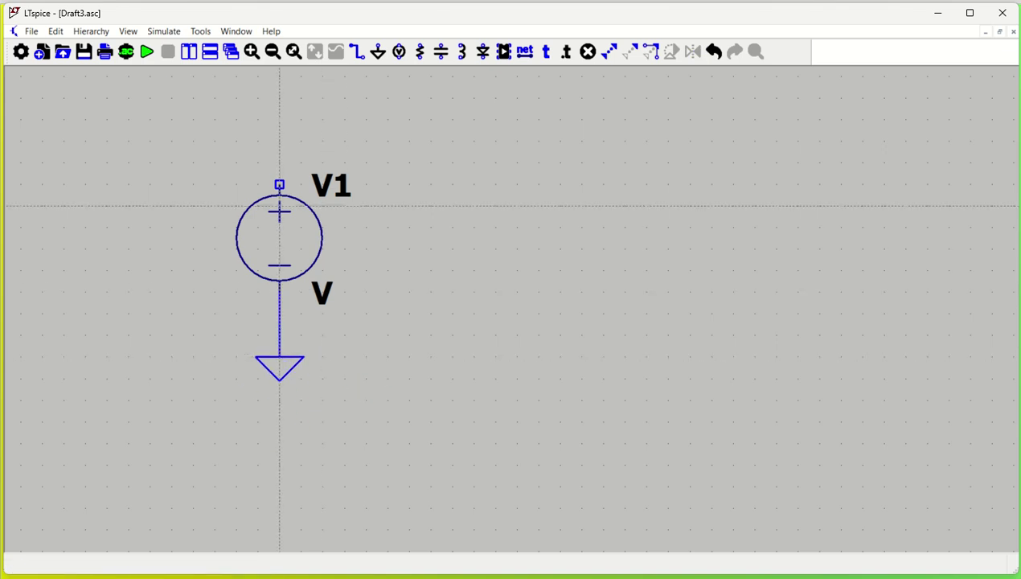
left_click(279, 185)
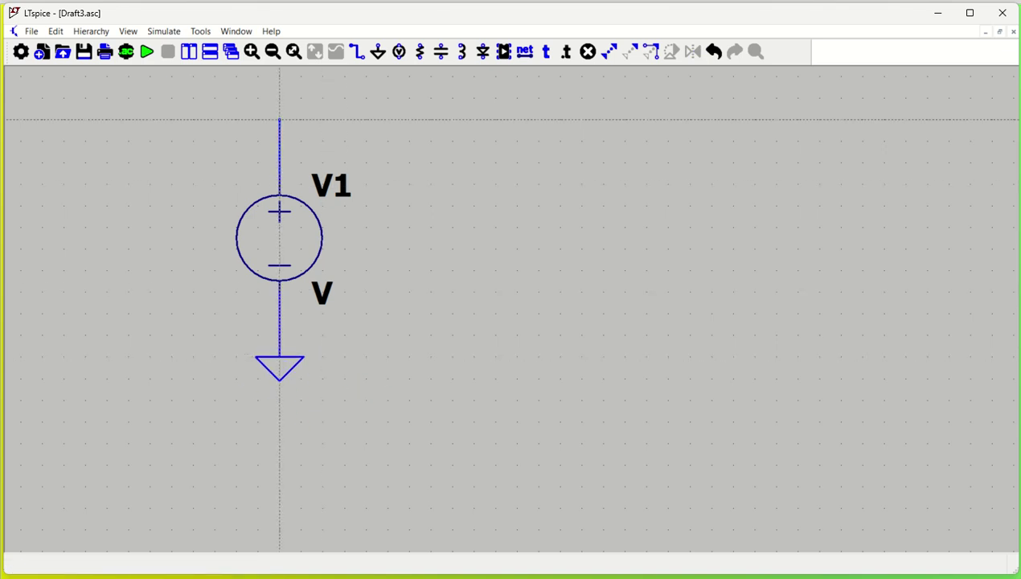
left_click(474, 119)
- Label the new wire's net VOUT at the wire end
key("F4")
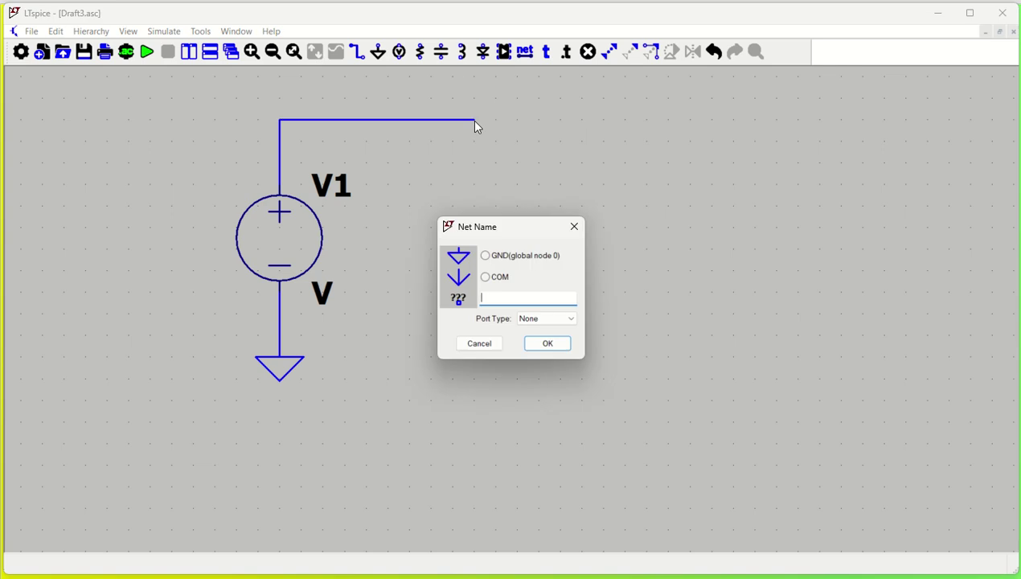
type("VOUT")
key("Return")
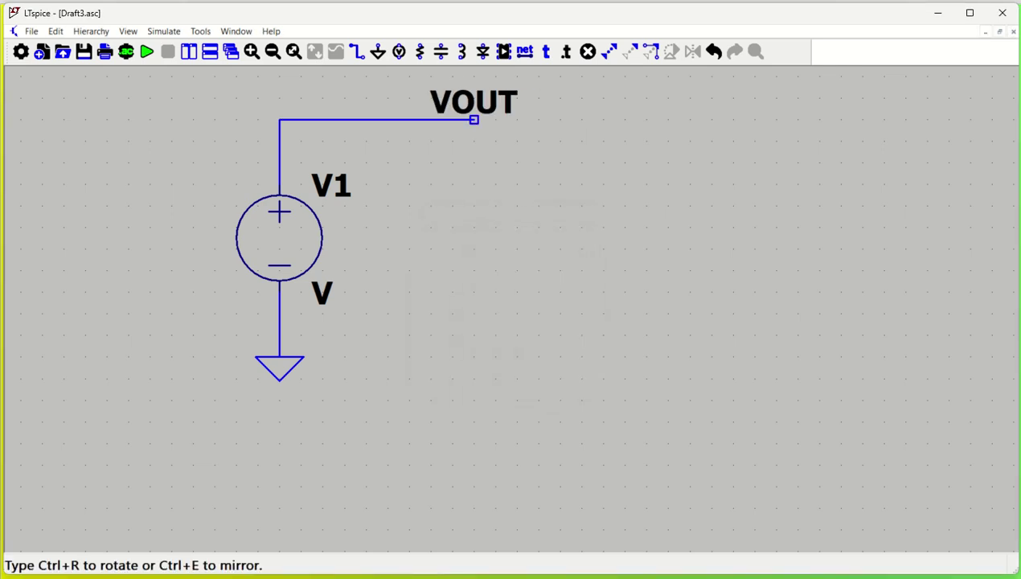
left_click(475, 119)
key("Escape")
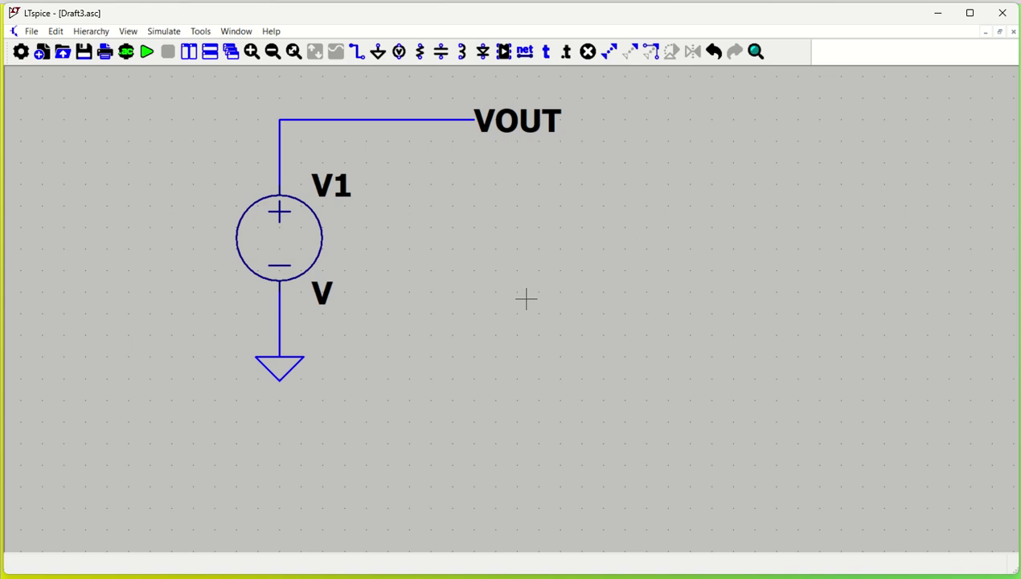
left_click_drag(492, 282, 360, 319)
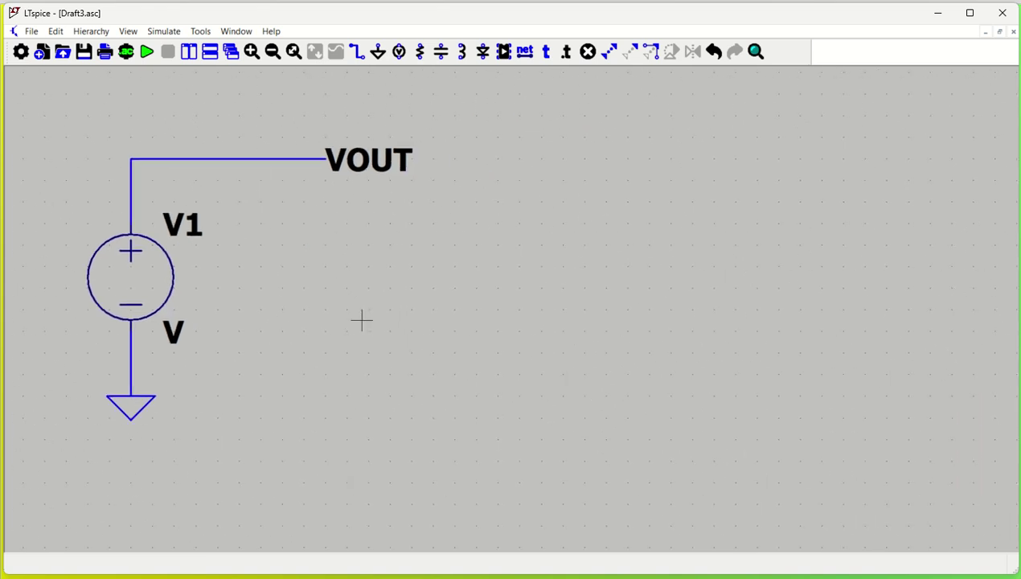
- Make V1 a piecewise-linear source starting at point 0 0
right_click(138, 287)
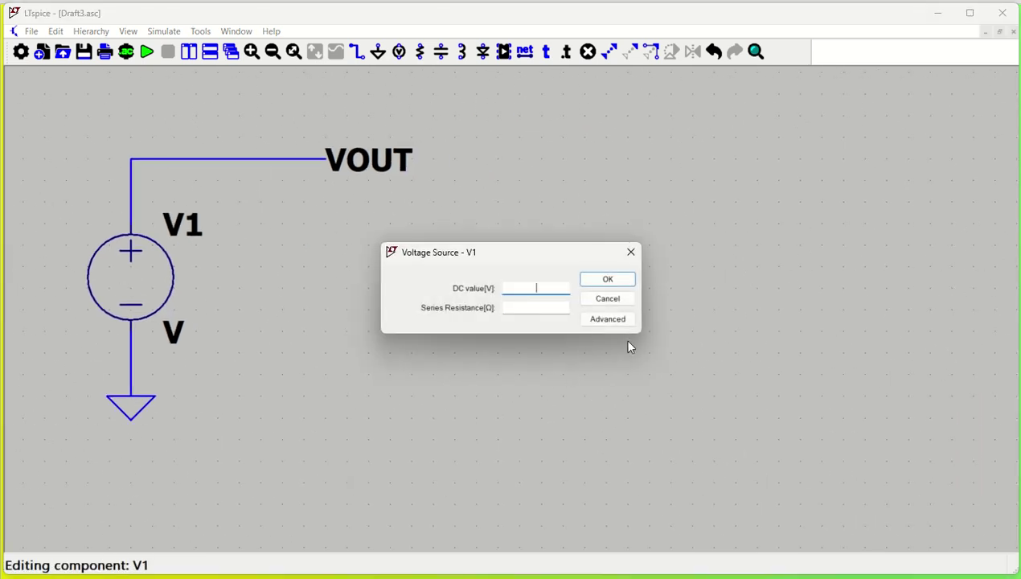
left_click(610, 322)
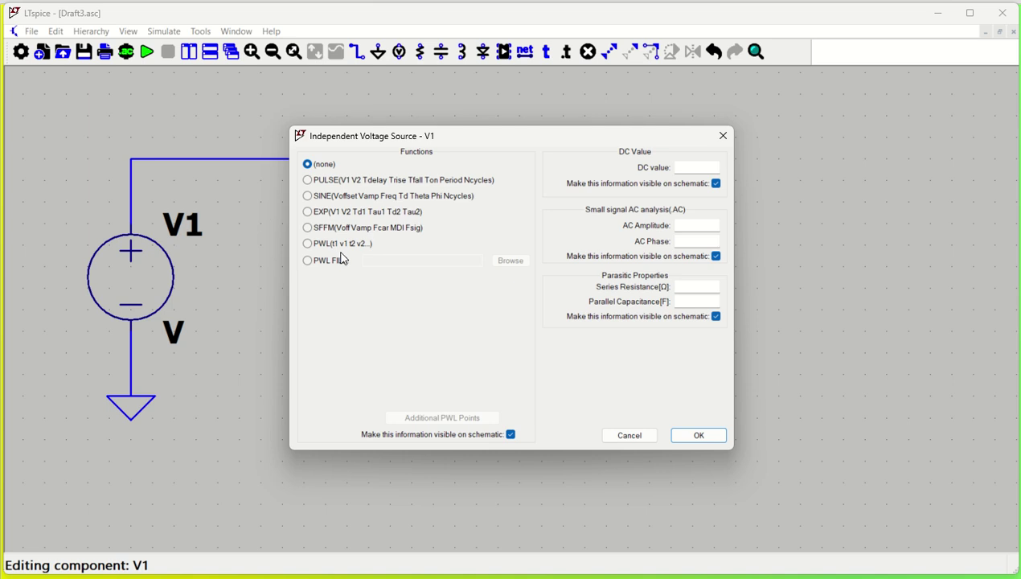
left_click(322, 244)
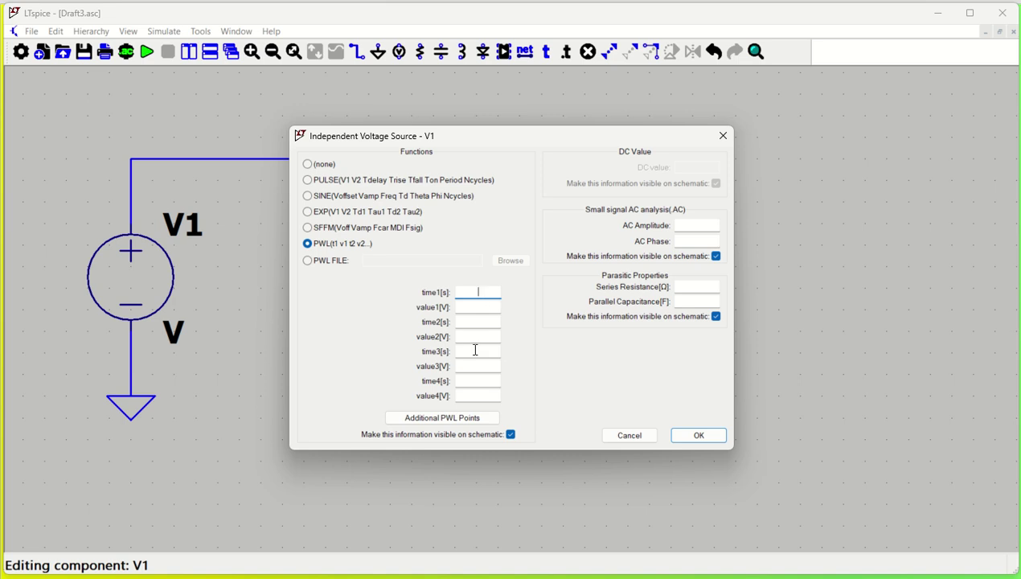
left_click(480, 309)
- Enter PWL points 1m 3, 3m -3 and 4 0, and confirm
key("Tab")
type("1m")
left_click(485, 342)
left_click(480, 351)
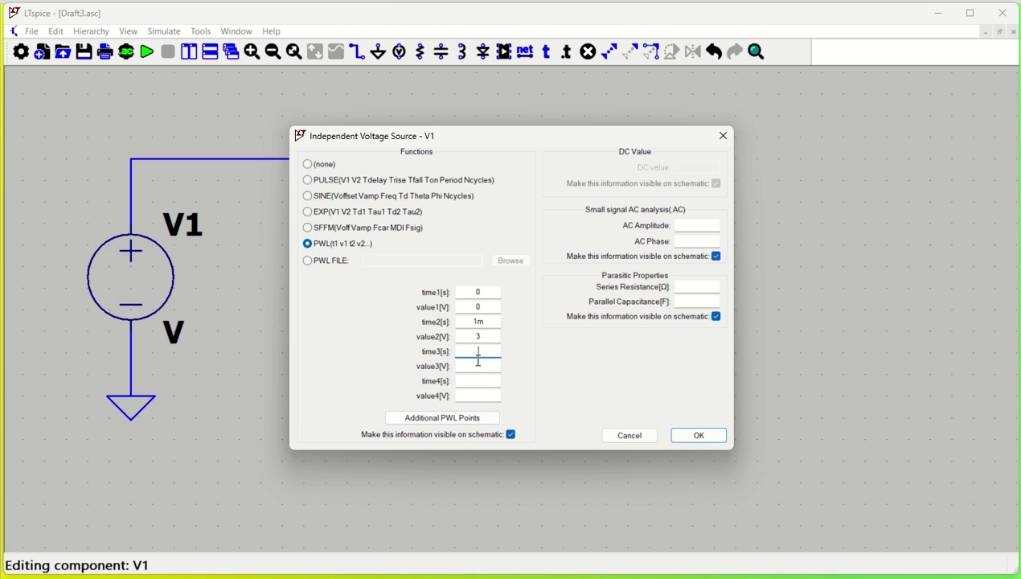
type("3m")
left_click(480, 366)
left_click(488, 387)
left_click(487, 396)
type("0")
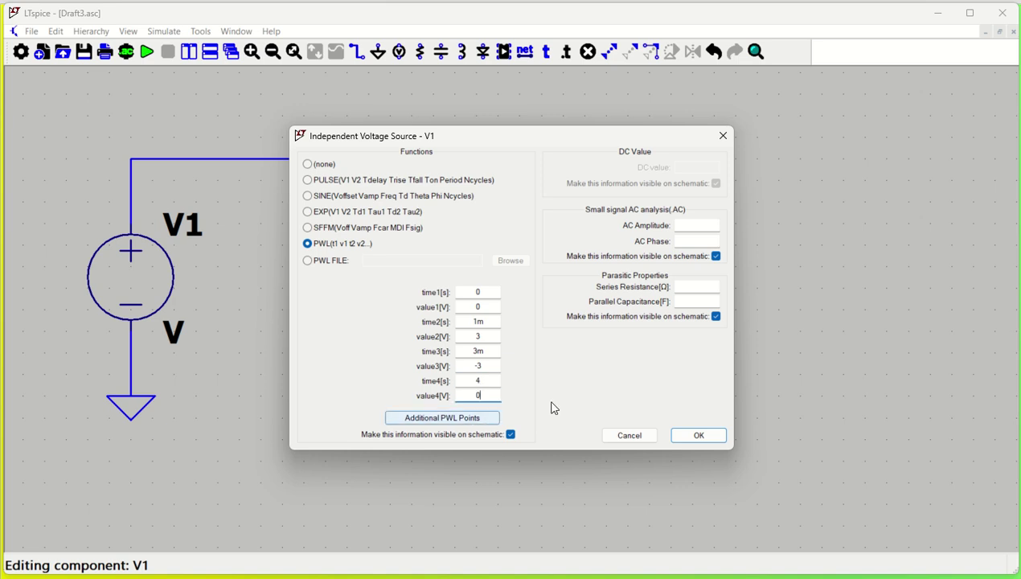
left_click(696, 434)
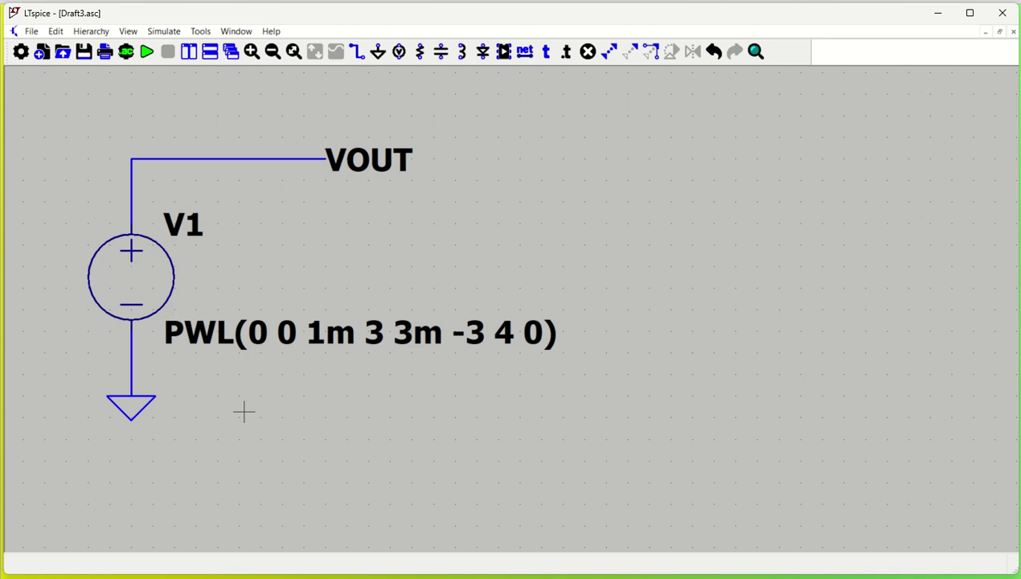
- Place a .tran 0 20m 0 transient directive below the circuit
left_click(128, 54)
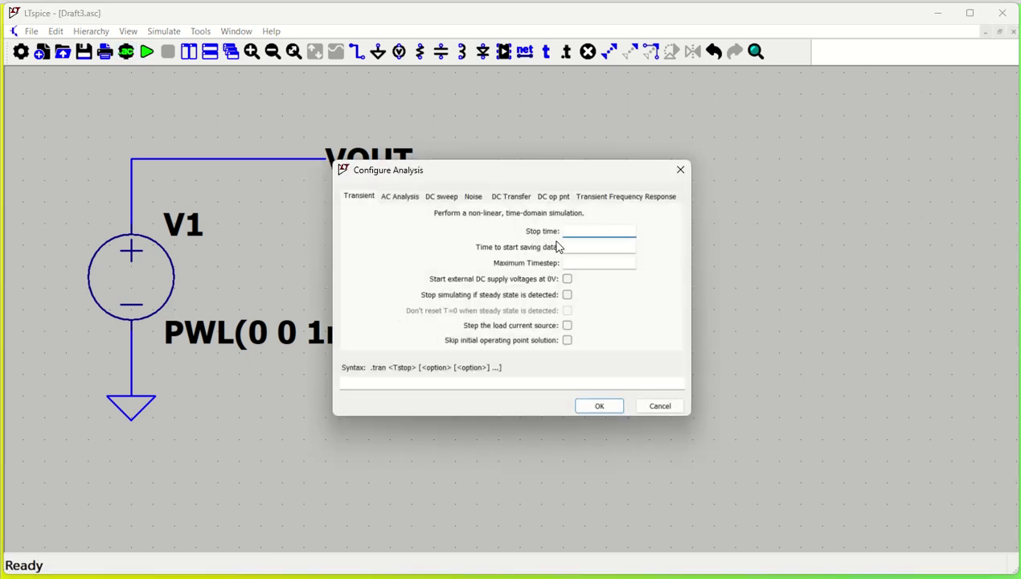
type("20m")
key("Tab")
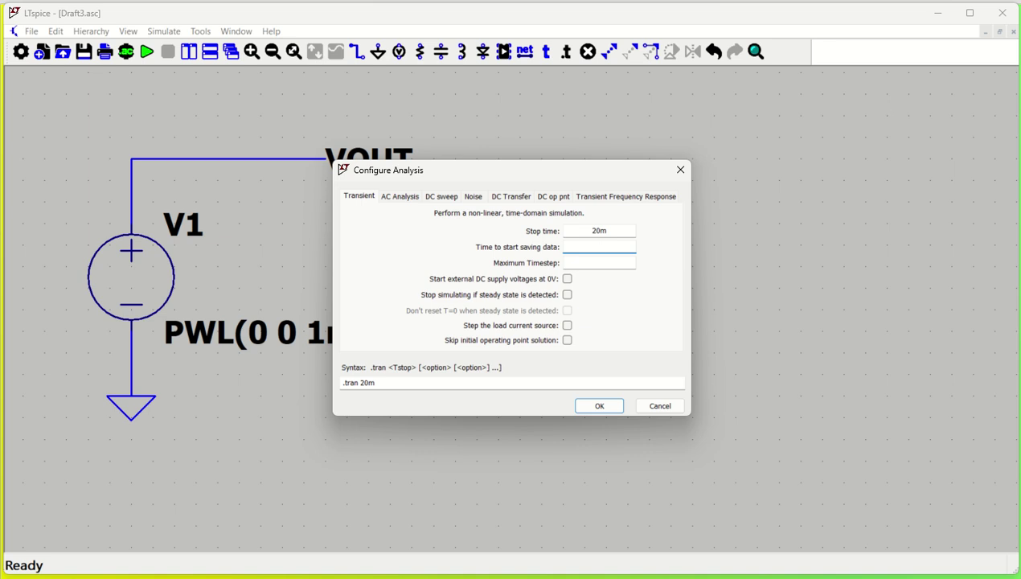
type("0")
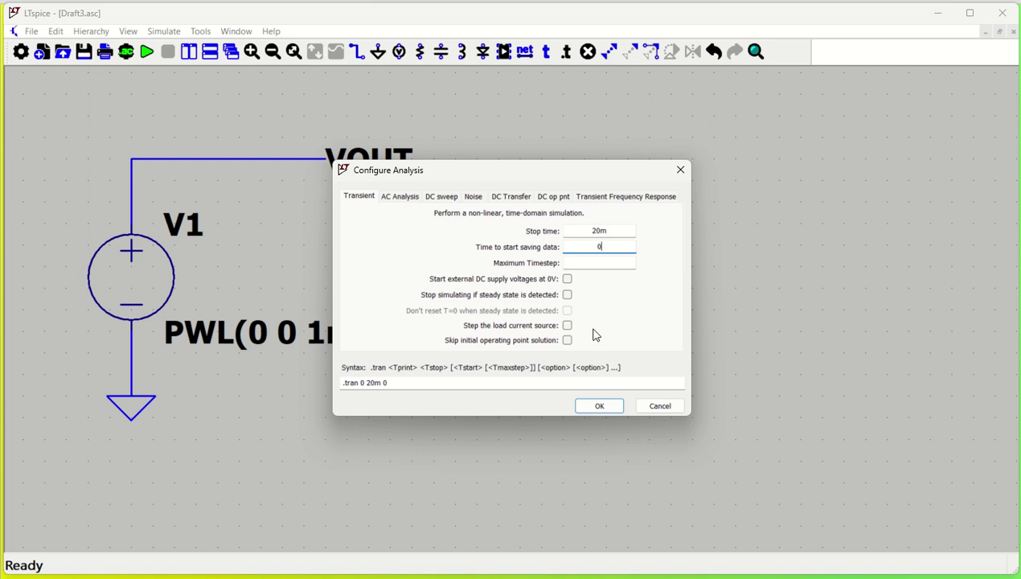
left_click(598, 406)
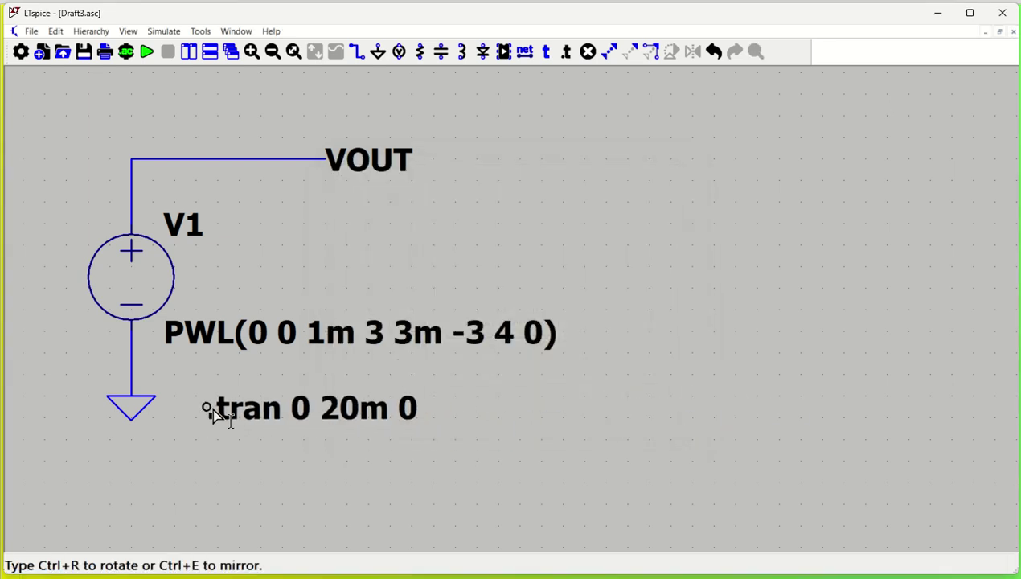
left_click(194, 418)
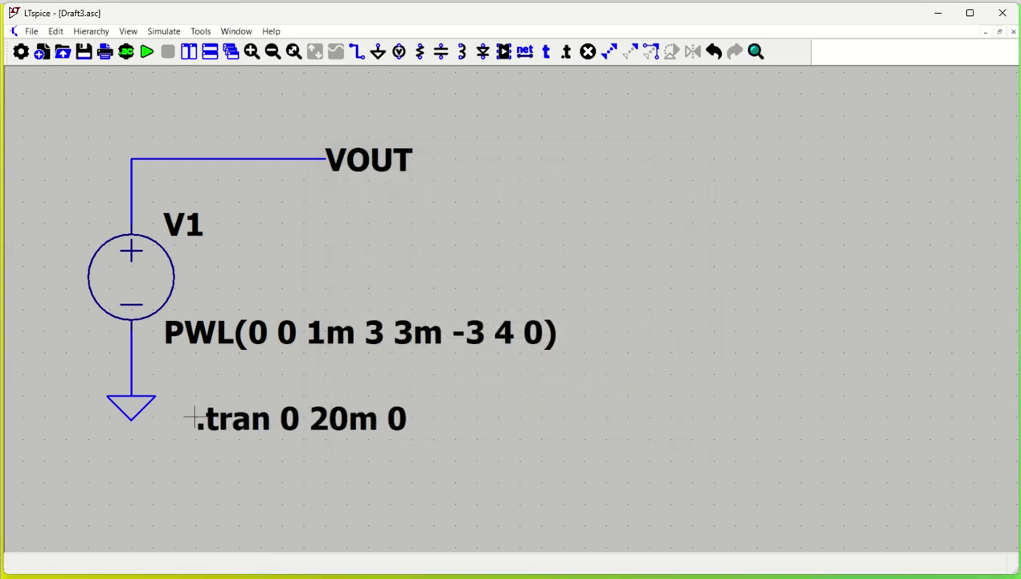
- Run the simulation, plot V(vout), and zoom into its first few milliseconds
left_click(148, 53)
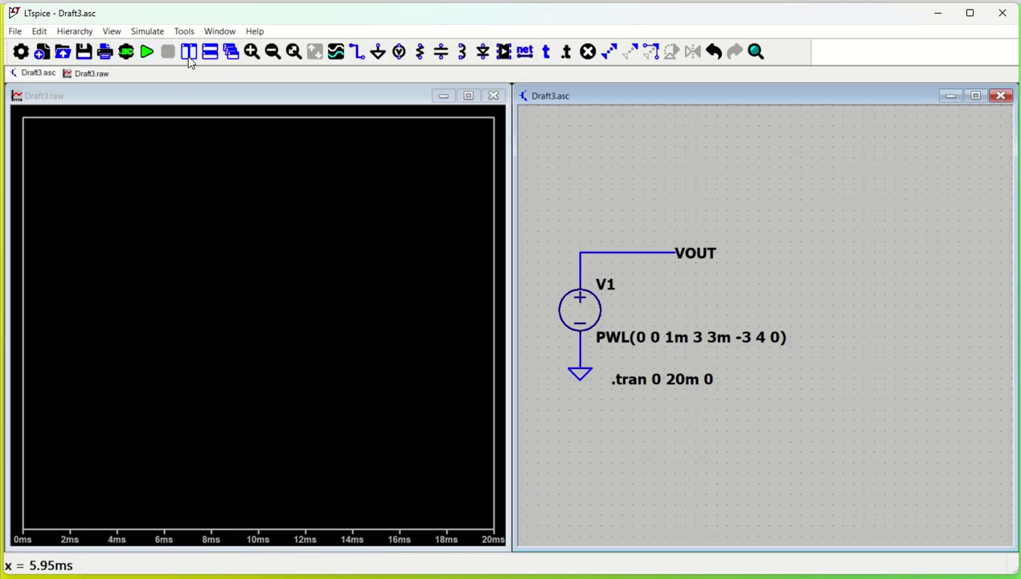
left_click(189, 56)
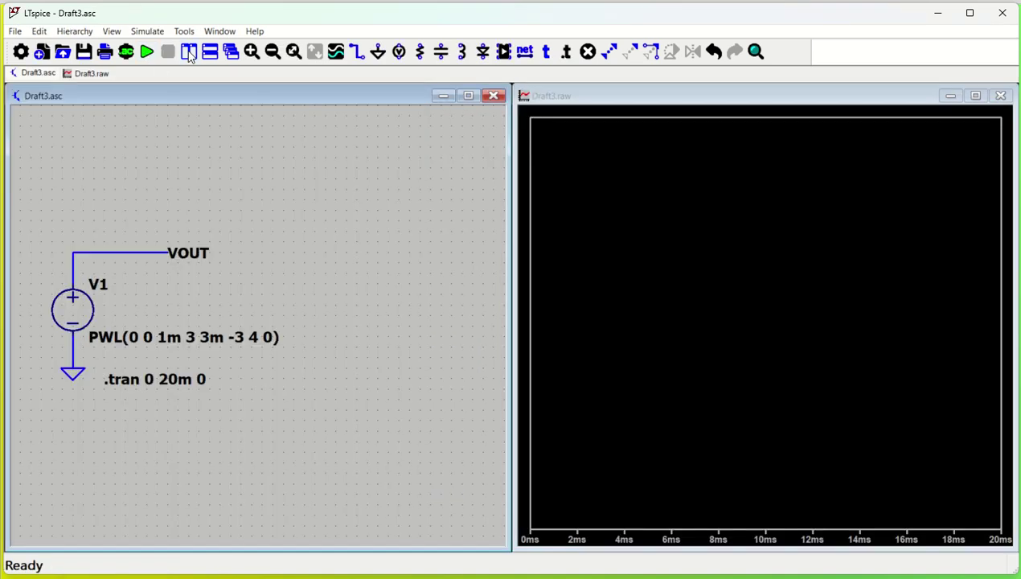
left_click(120, 248)
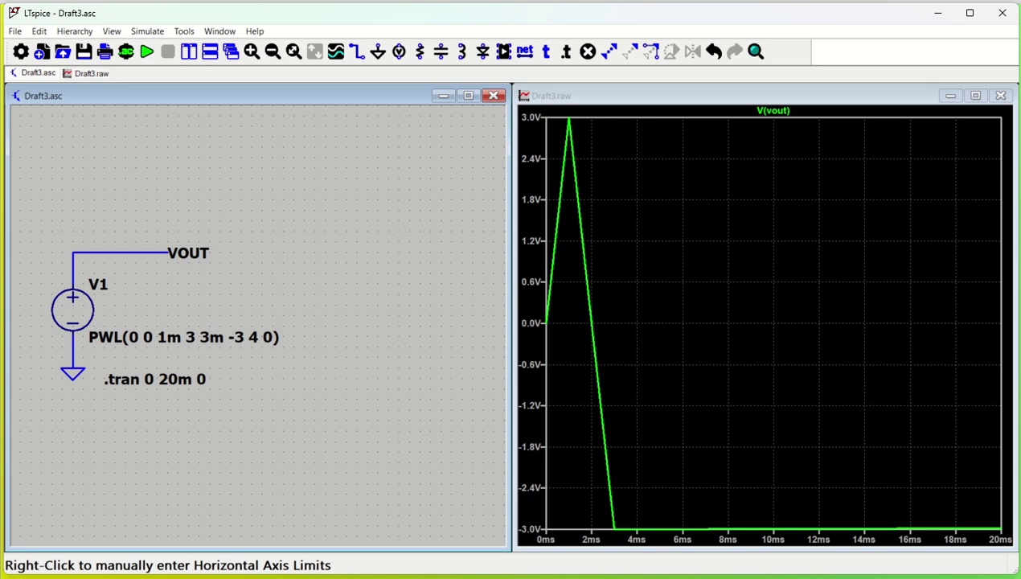
left_click_drag(531, 113, 713, 555)
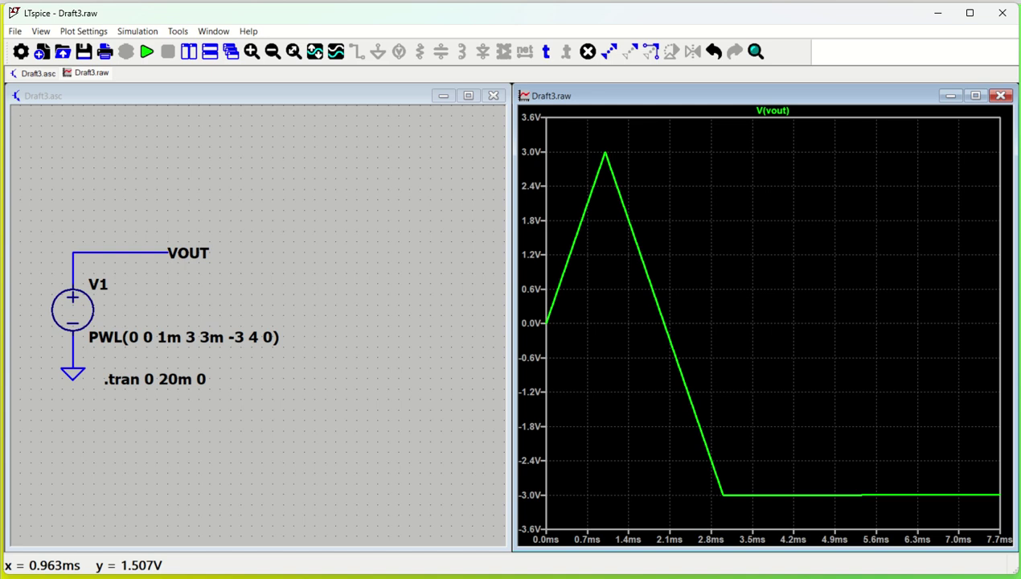
left_click(20, 287)
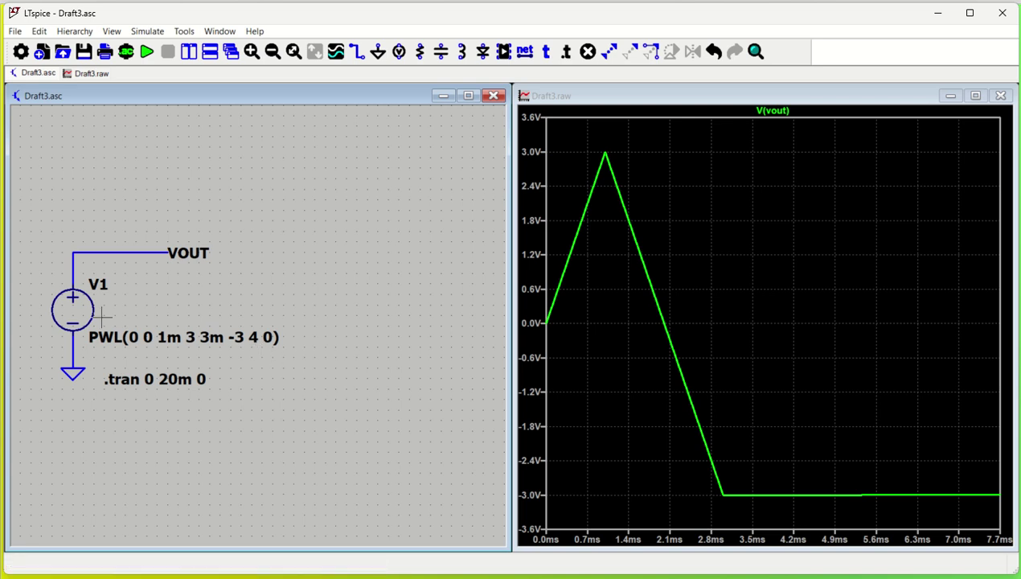
- Change V1's fourth PWL time from 4 to 4m and rerun the simulation
right_click(73, 309)
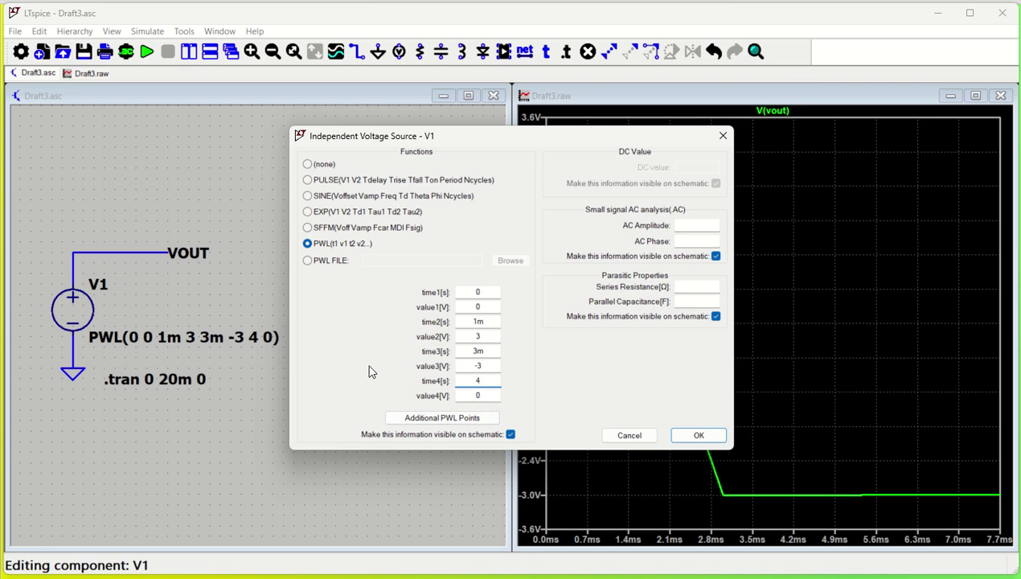
type("m")
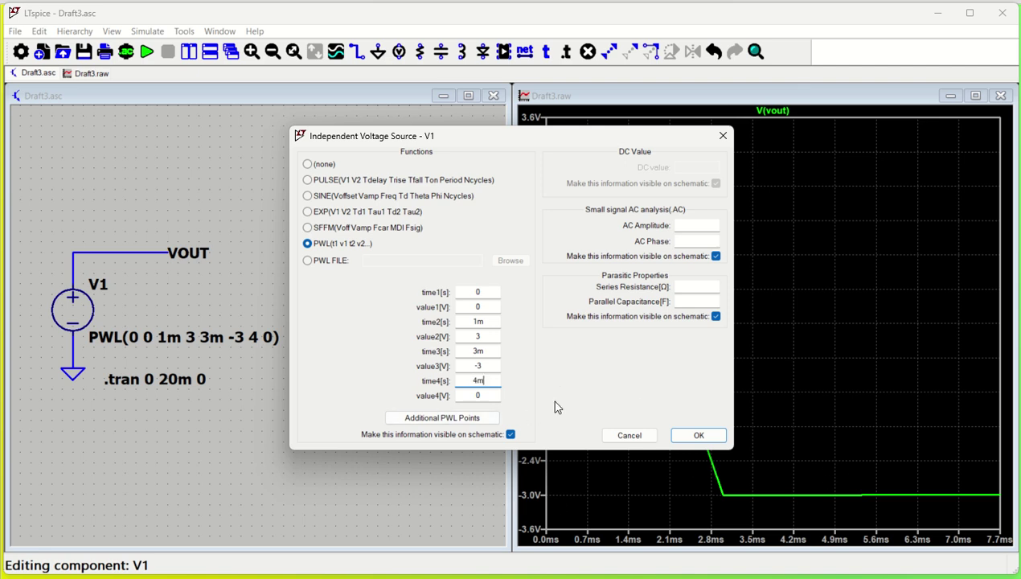
left_click(681, 439)
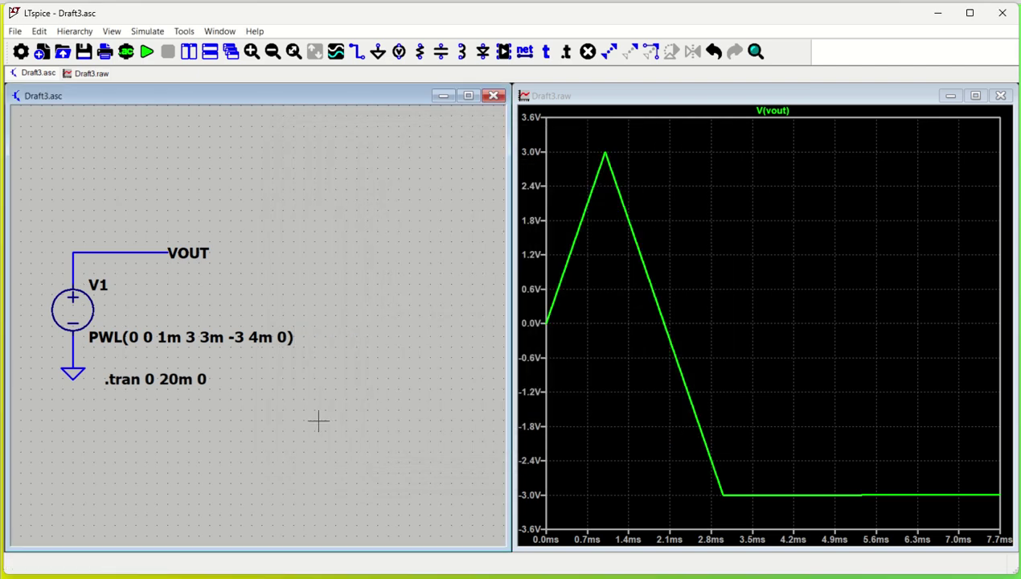
left_click(149, 55)
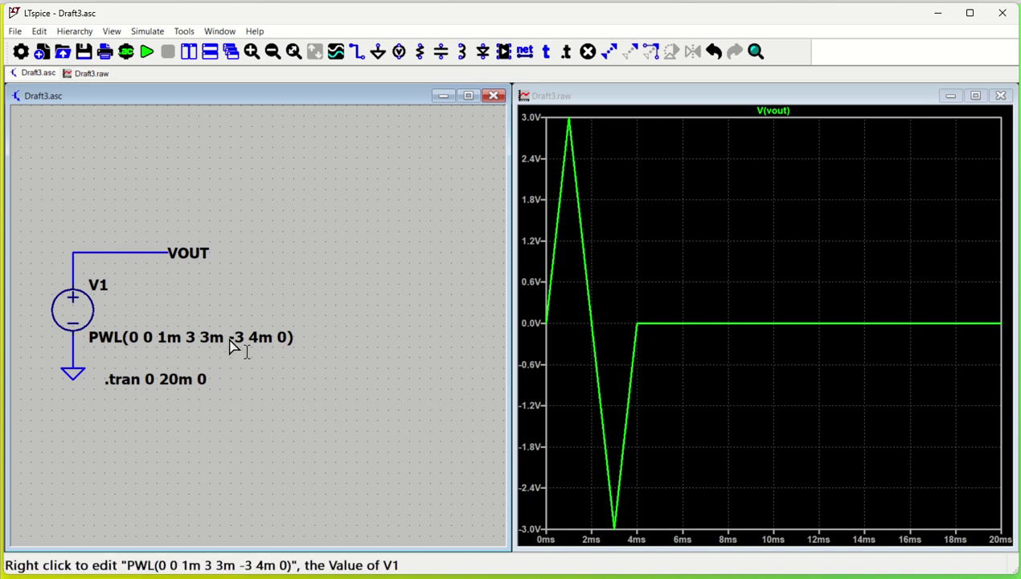
- Set V1 to PWL repeat forever (0 0 1m 3 3m -3 4m 0) endrepeat and rerun
right_click(121, 344)
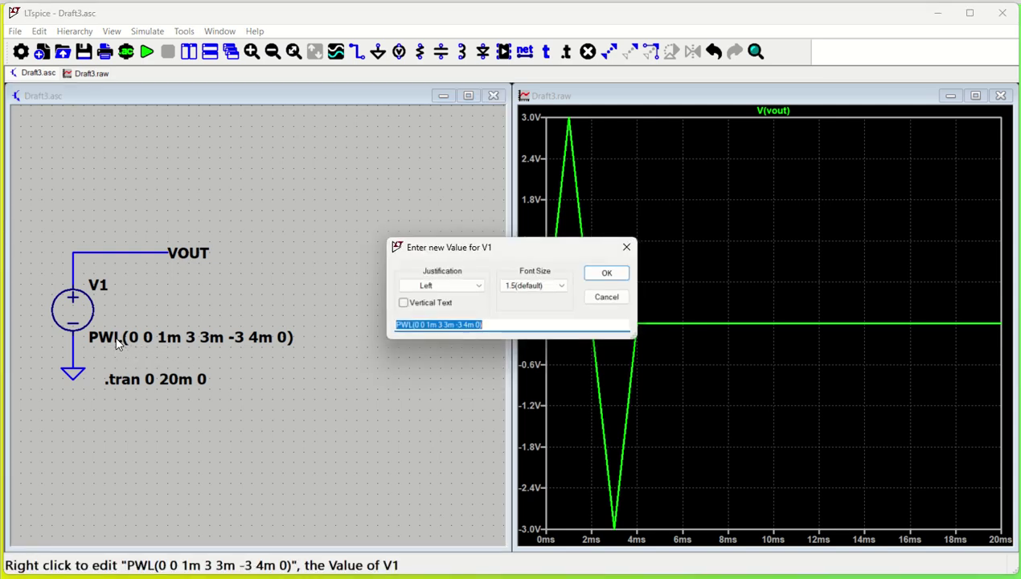
left_click(412, 326)
type("repe")
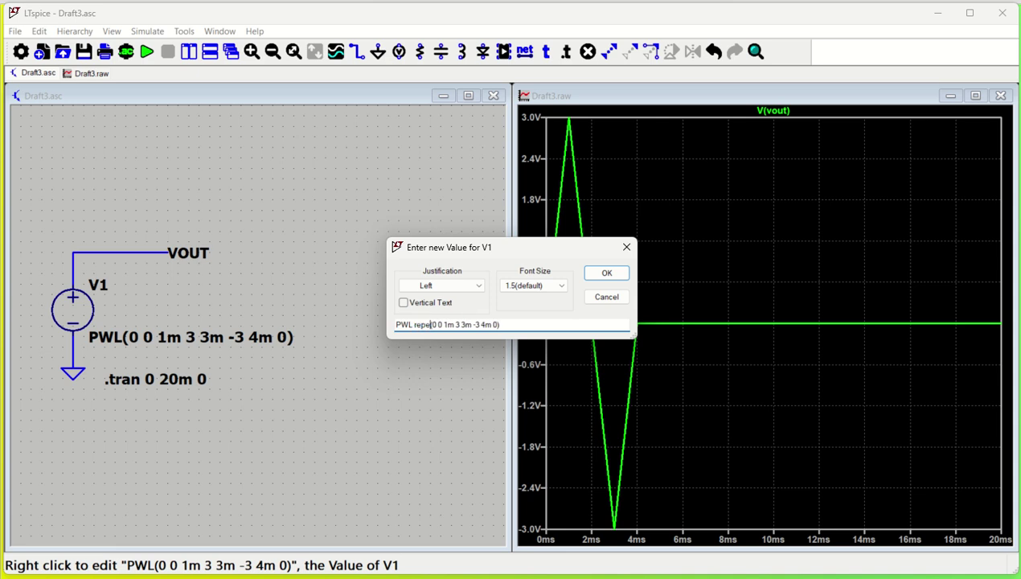
type("at")
key("BackSpace")
type("t forever")
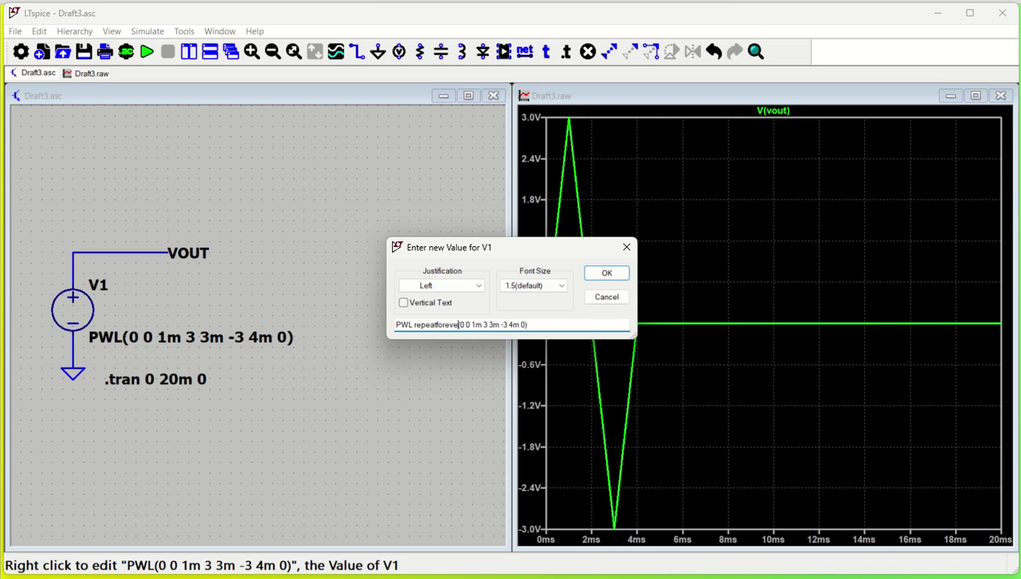
type(" (0")
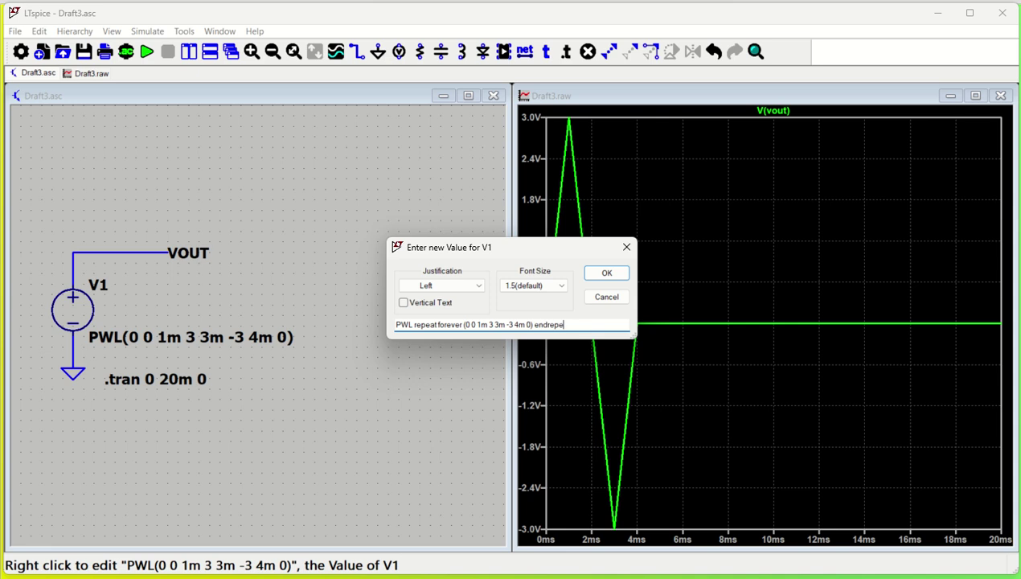
left_click(596, 272)
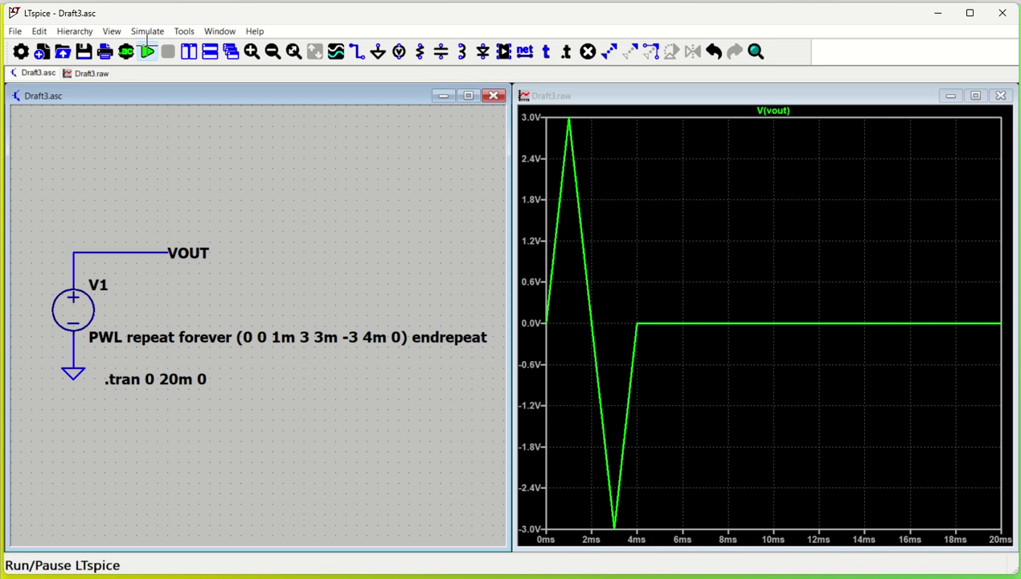
left_click(147, 51)
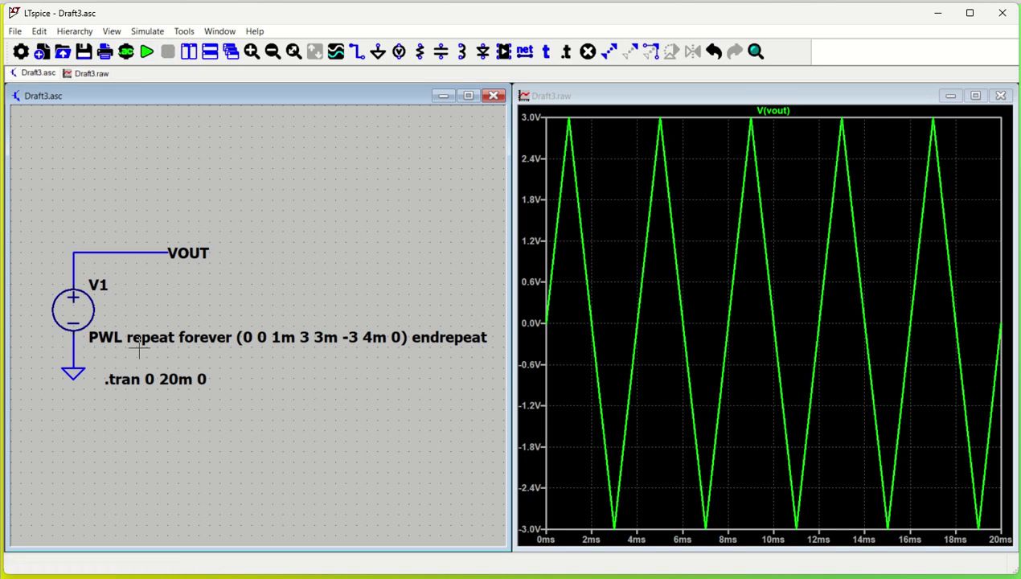
right_click(82, 309)
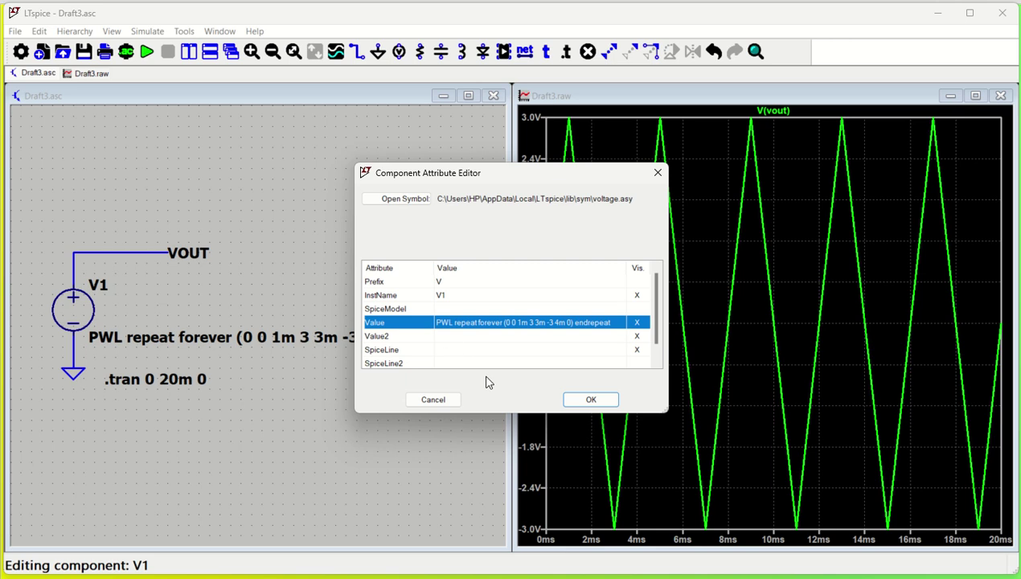
left_click(589, 401)
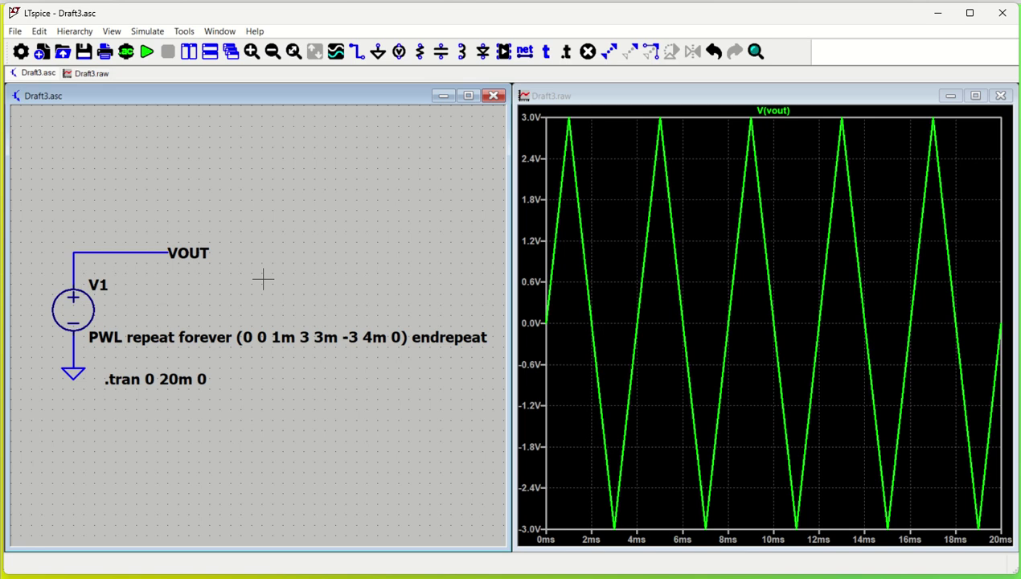
- Place a horizontal diode D1 right of VOUT and a resistor R1
key("d")
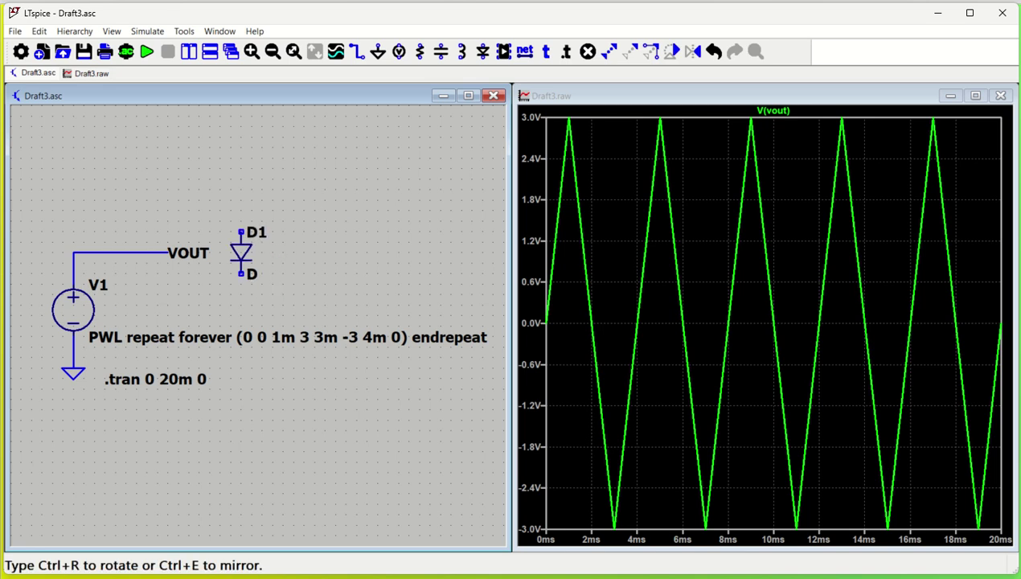
key("ctrl+r")
key("ctrl+r")
key("ctrl+r")
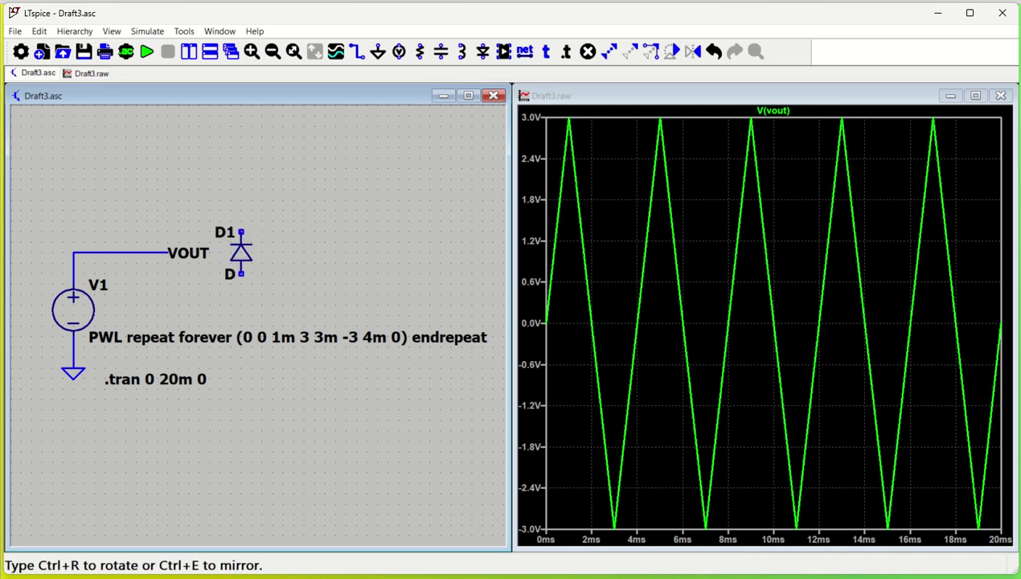
left_click(241, 252)
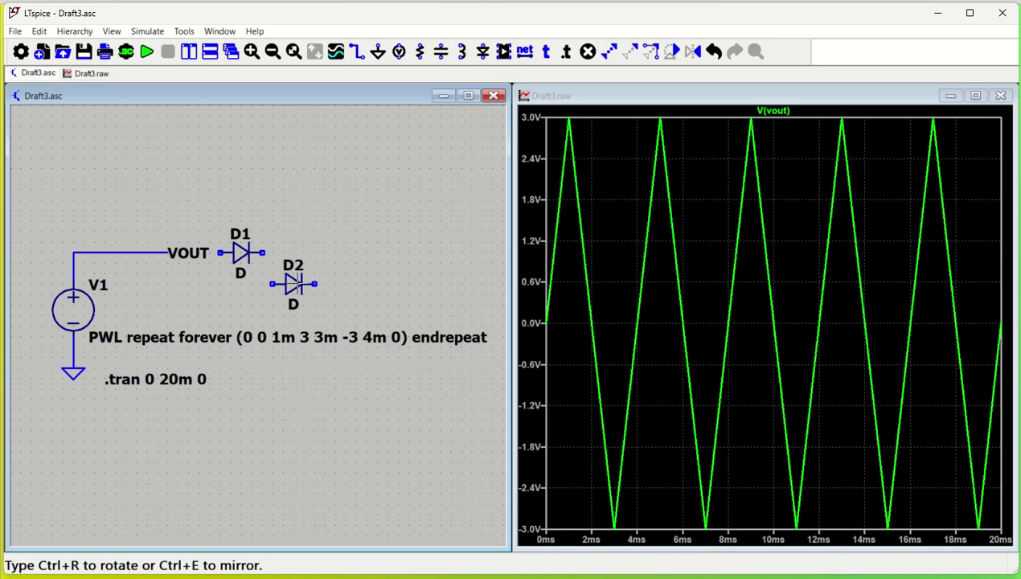
key("r")
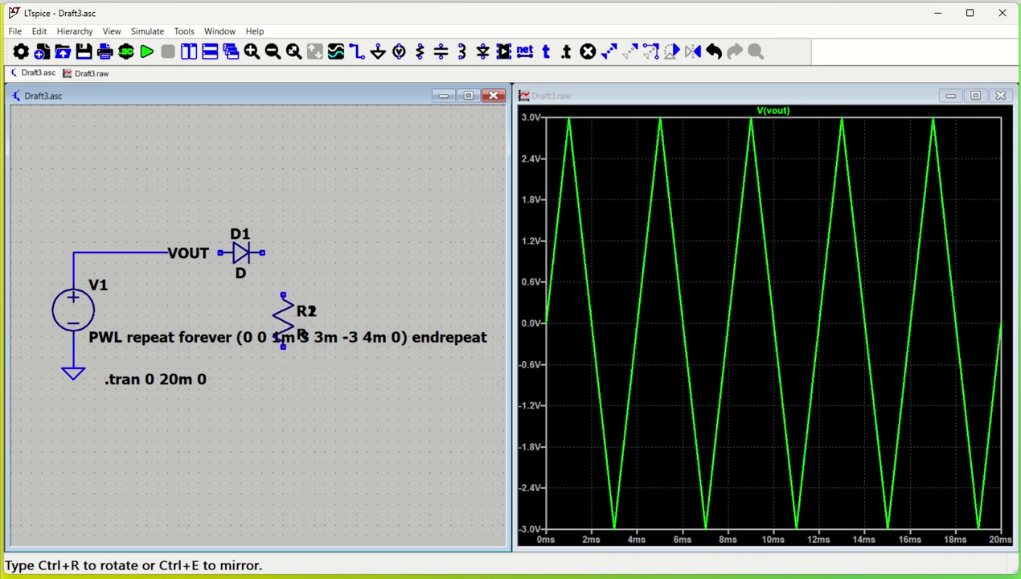
key("Escape")
- Wire D1's right terminal to R1's top and R1's bottom to V1's ground node
key("F3")
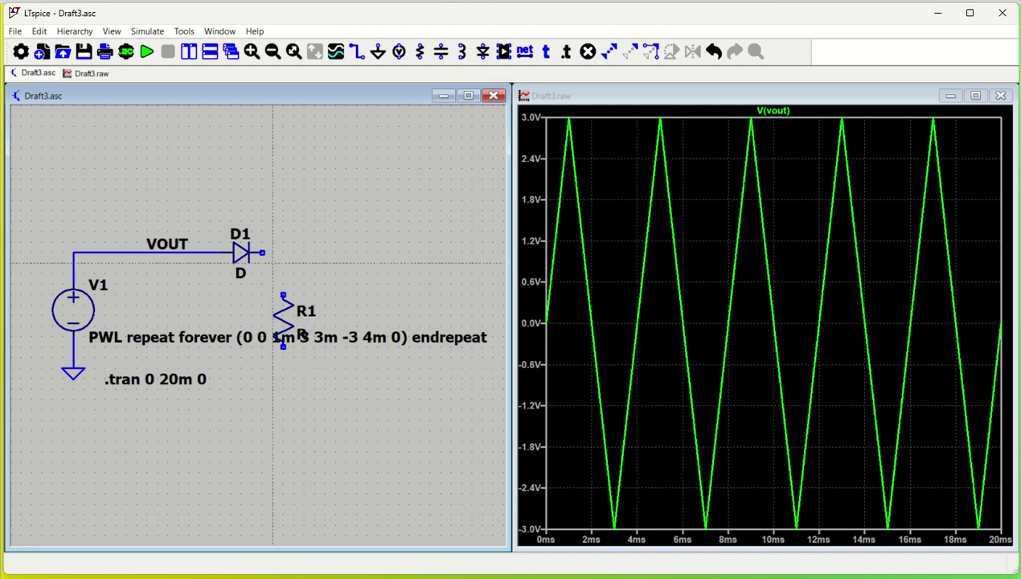
left_click(262, 253)
left_click(283, 294)
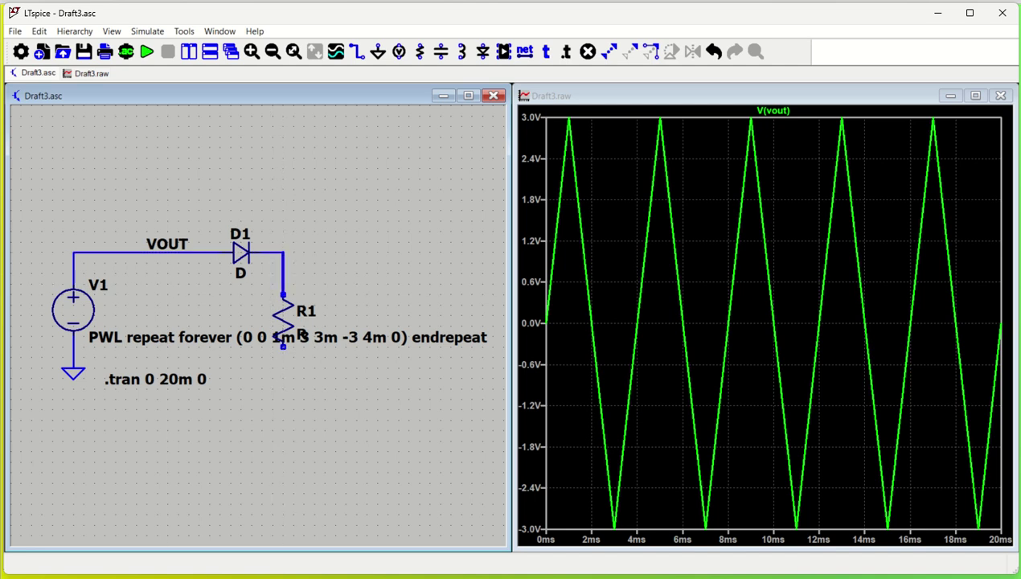
left_click(283, 347)
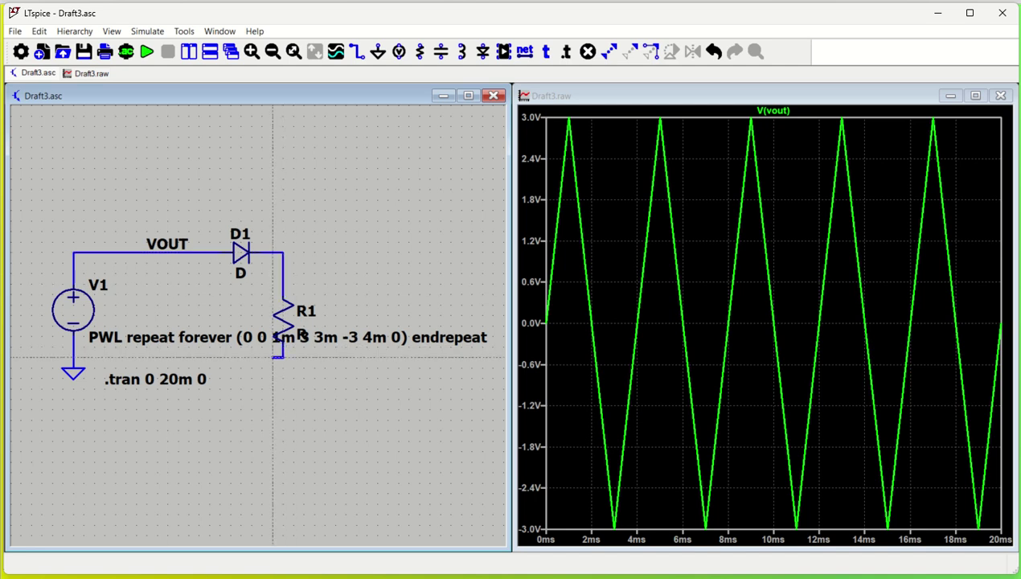
left_click(73, 356)
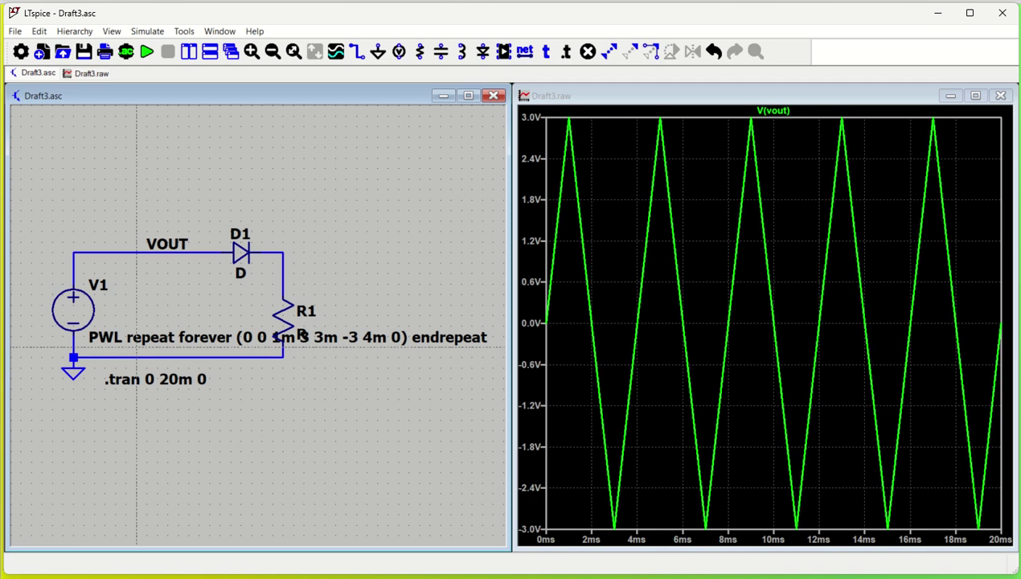
key("Escape")
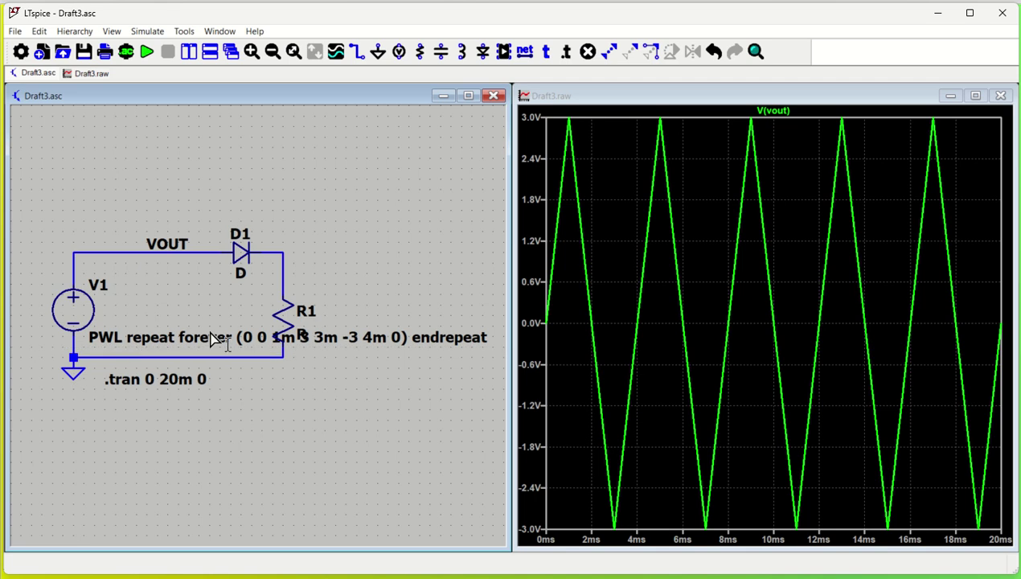
- Rename the input wire's net label to VIN
right_click(167, 250)
type("VIN")
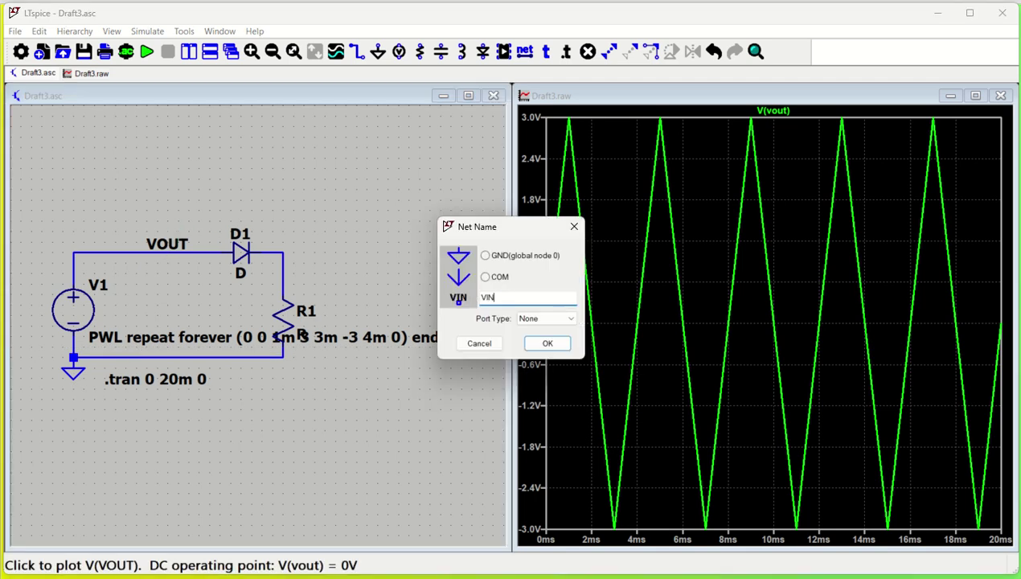
key("Return")
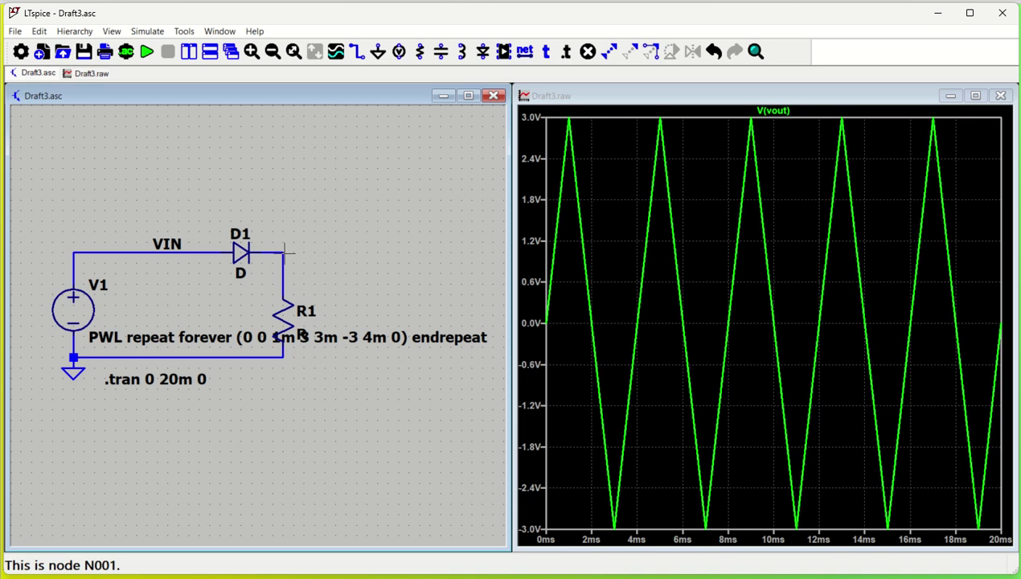
- Place a VOUT net label at the D1–R1 node and set R1 to 1k
key("F4")
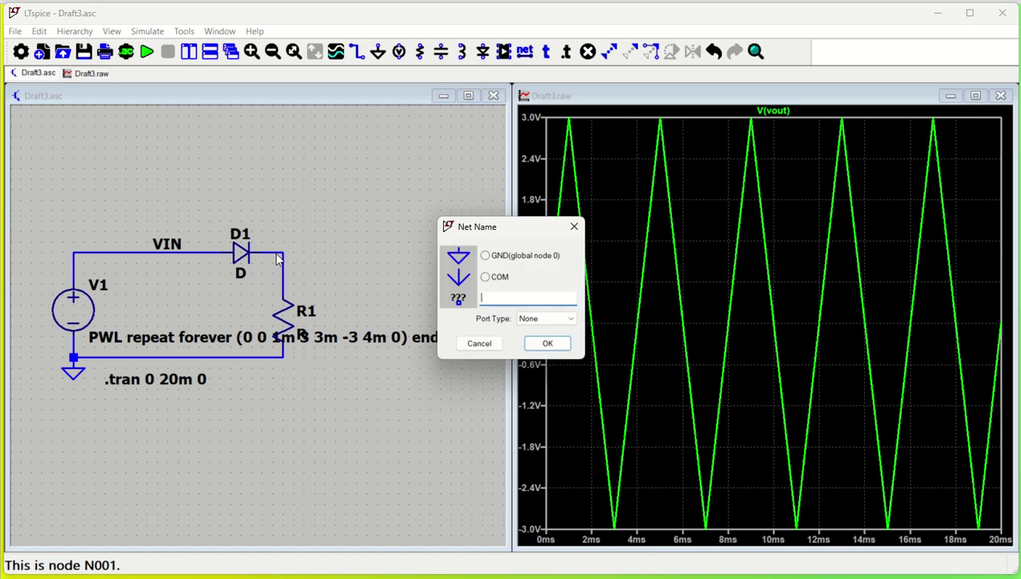
type("VOUT")
left_click(549, 352)
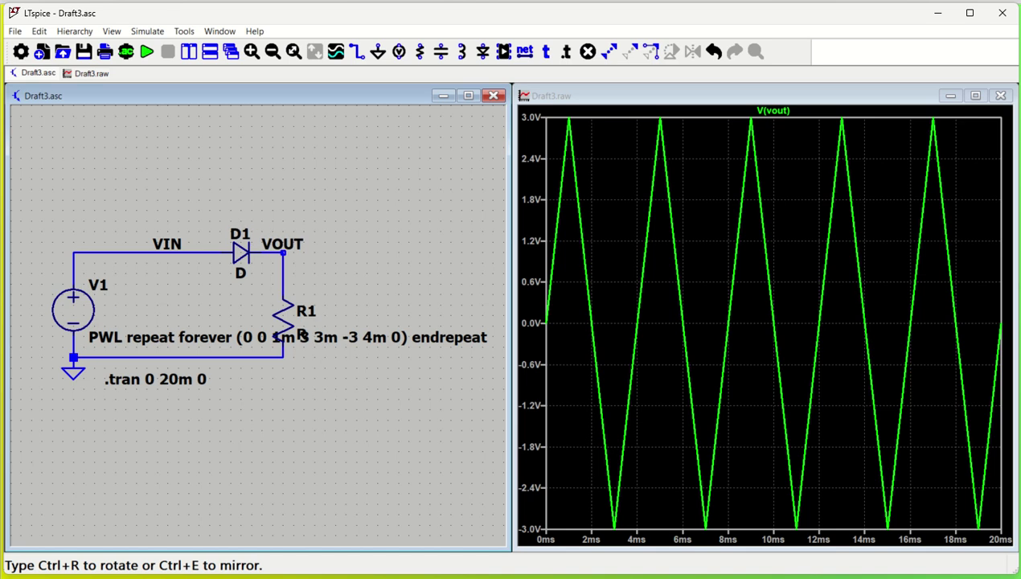
left_click(283, 252)
key("Escape")
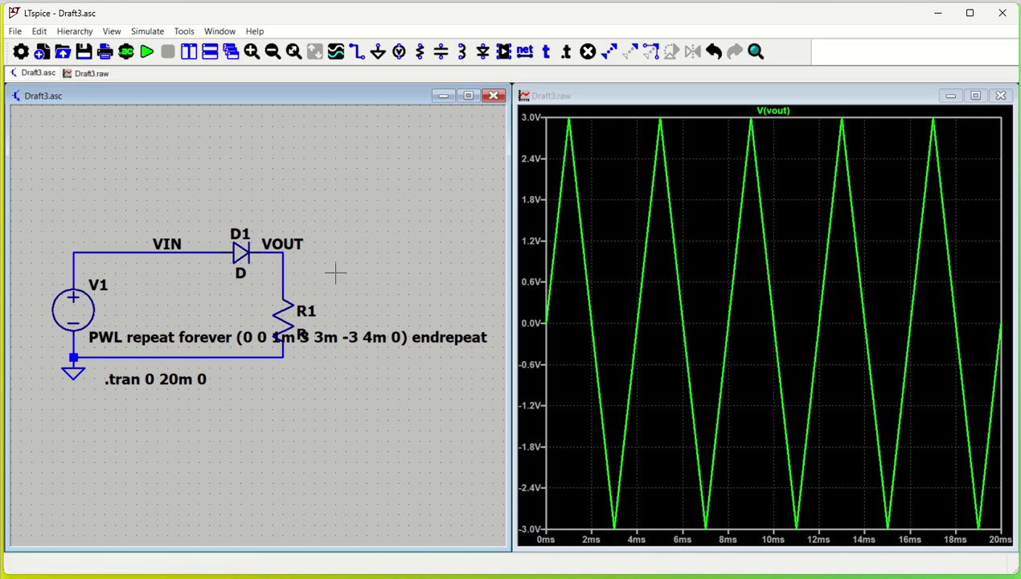
right_click(281, 322)
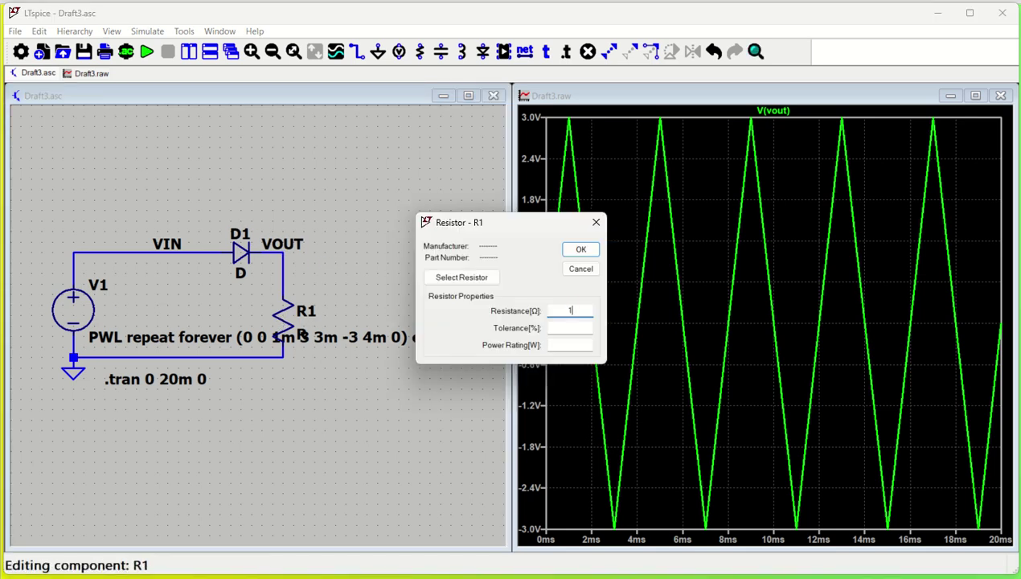
key("Return")
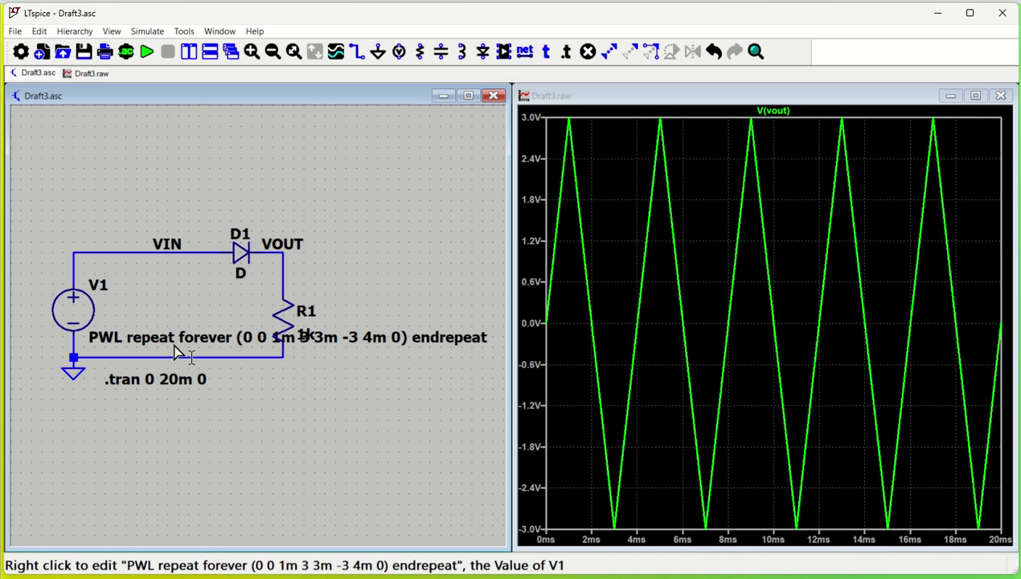
- Move the PWL value text below the .tran 0 20m 0 line
left_click_drag(176, 349, 104, 405)
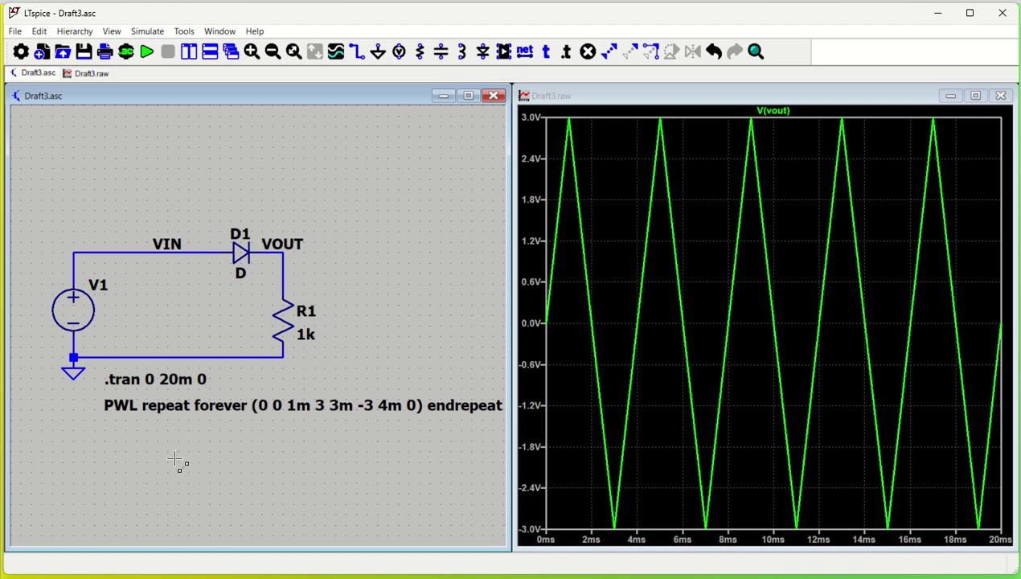
scroll(202, 461, "down", 1)
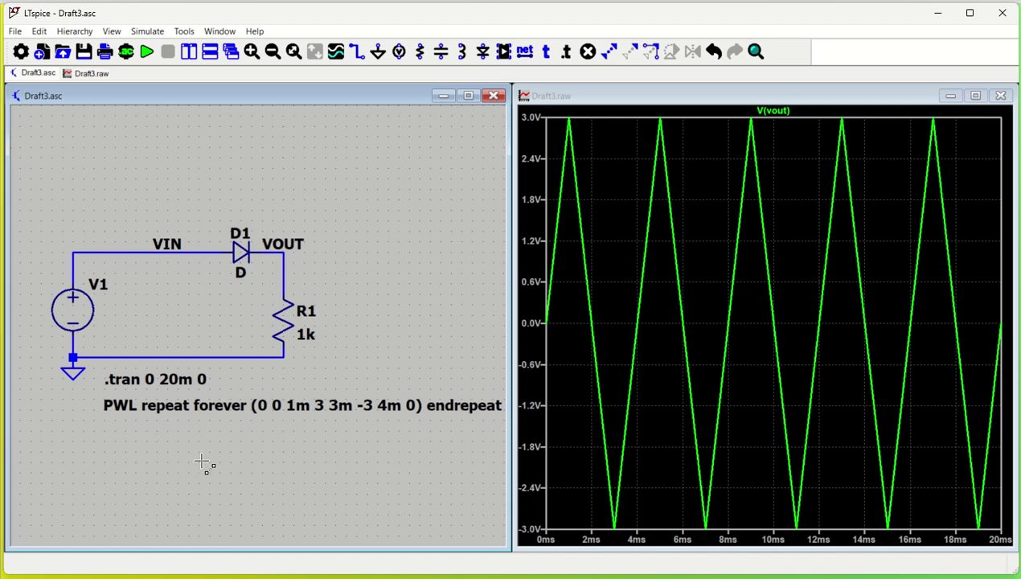
scroll(202, 461, "up", 1)
left_click_drag(202, 461, 172, 459)
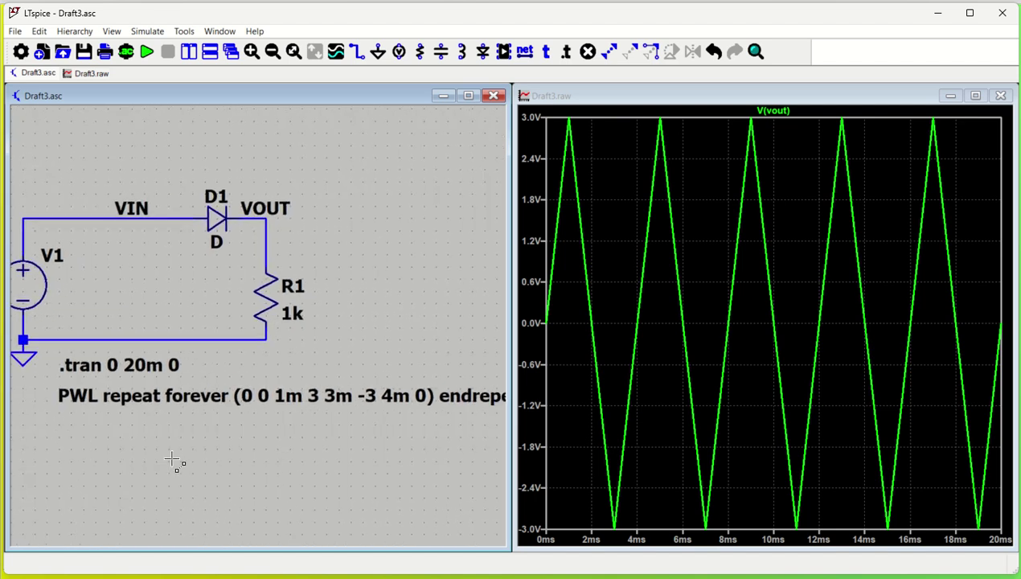
- Shift D1 left along the top wire and rerun the simulation
scroll(171, 459, "down", 1)
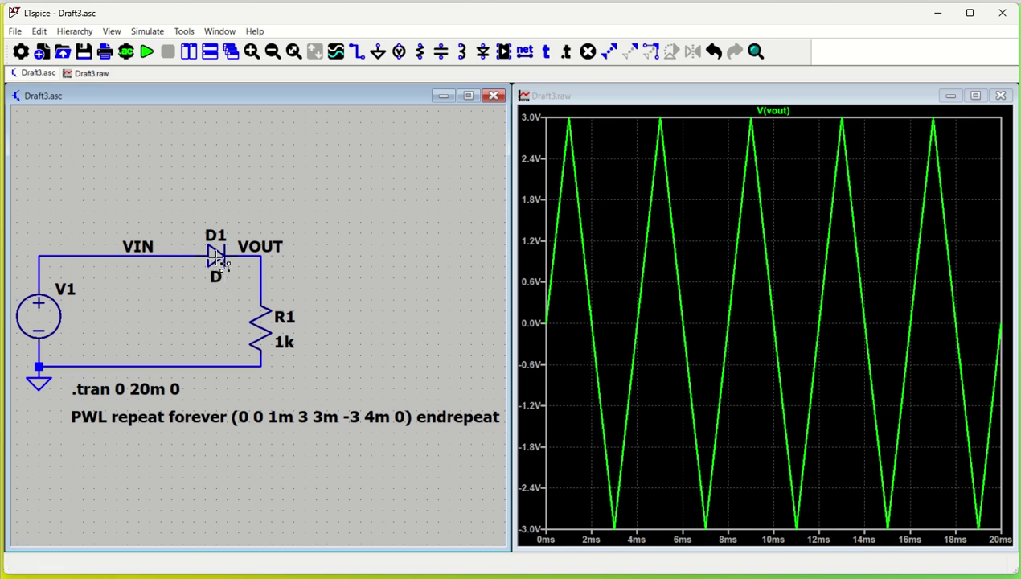
left_click_drag(217, 261, 71, 247)
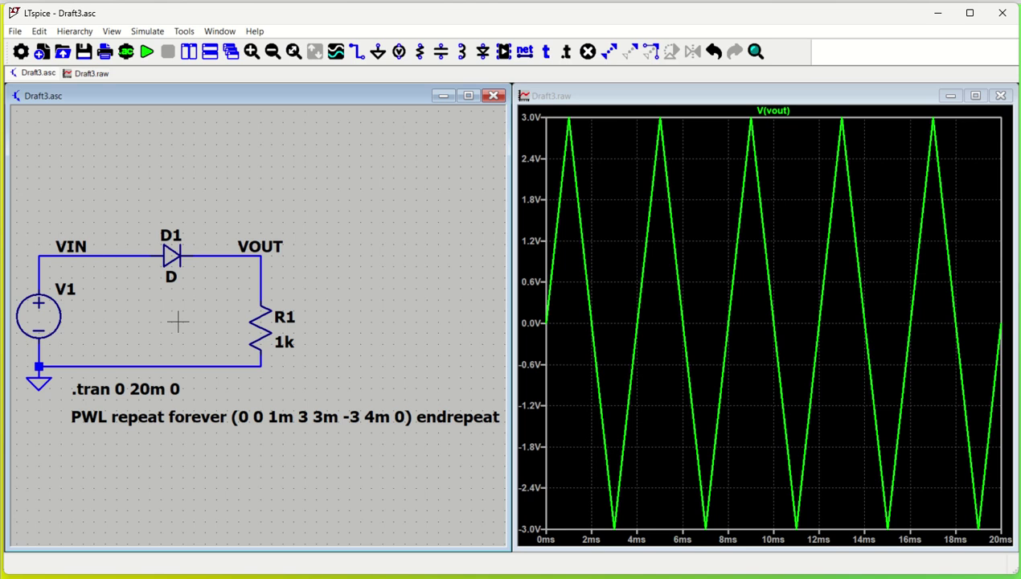
left_click(147, 53)
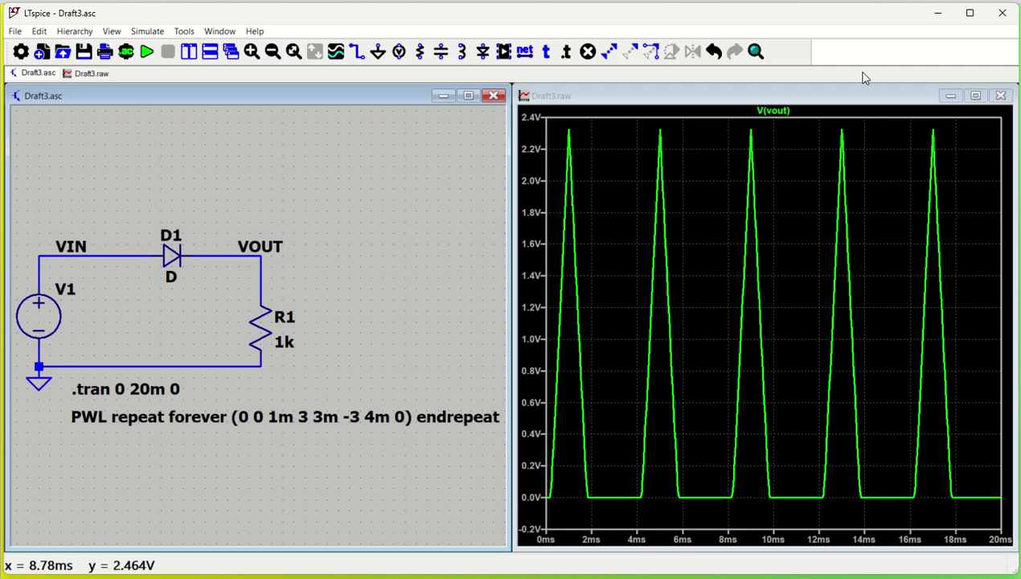
- Probe the VIN wire to plot the ±3 V triangle V(vin)
left_click(121, 255)
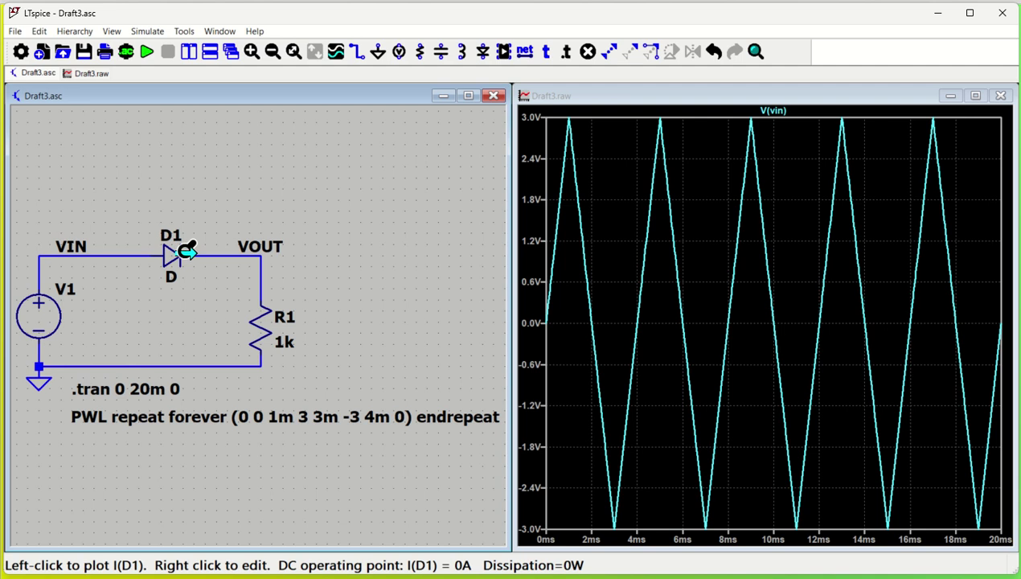
- Probe the VOUT wire to overlay V(vout), then reposition and refocus the schematic
left_click(250, 256)
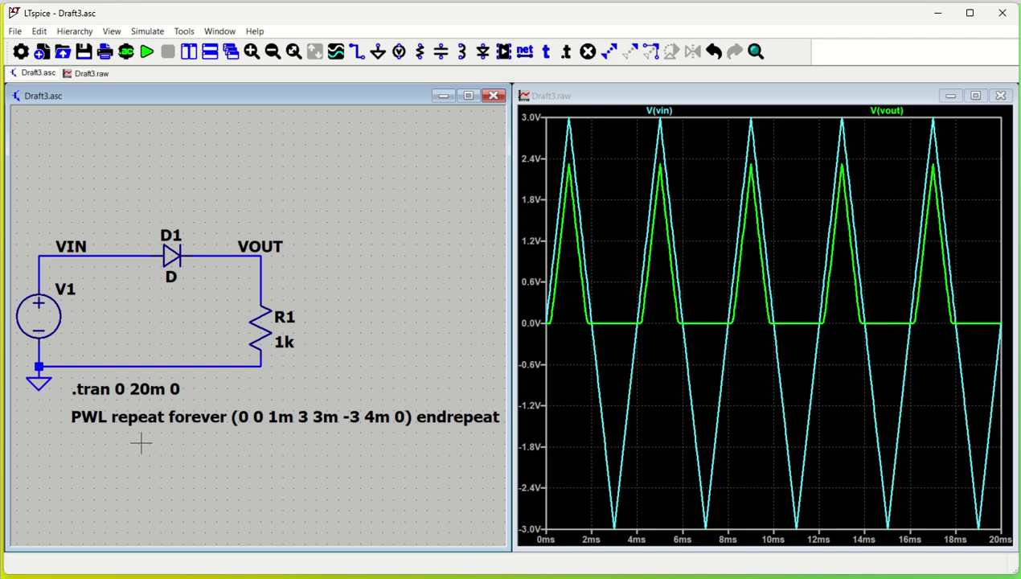
left_click_drag(157, 463, 159, 438)
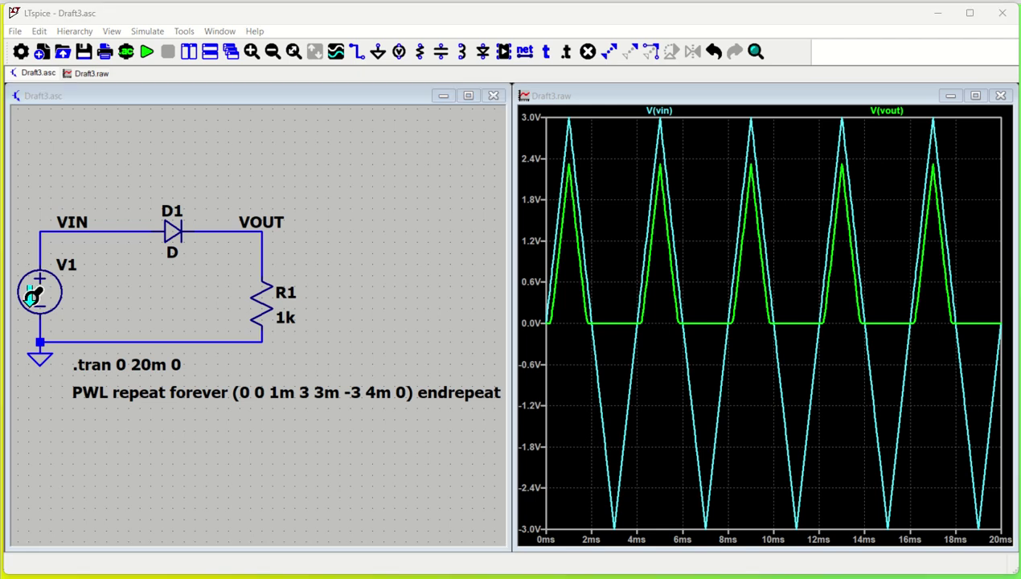
left_click(157, 466)
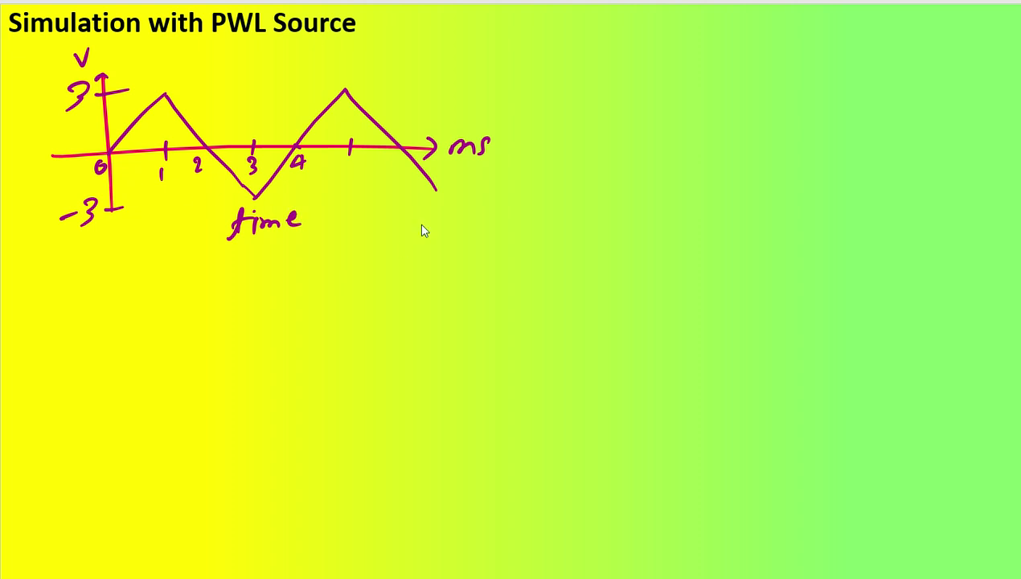
- With the pen, draw the second graph's axes and the waveform's flat start
key("ctrl+p")
left_click_drag(117, 278, 102, 466)
left_click_drag(50, 394, 585, 396)
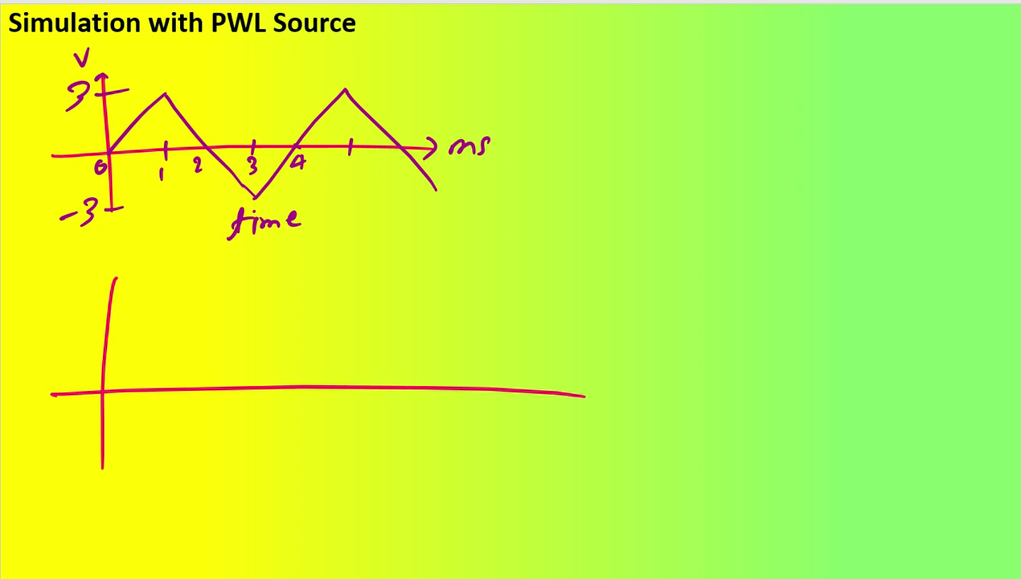
mouse_move(102, 389)
left_mouse_down()
mouse_move(157, 388)
mouse_move(253, 301)
mouse_move(291, 298)
mouse_move(301, 346)
mouse_move(346, 338)
mouse_move(356, 384)
mouse_move(402, 386)
left_mouse_up()
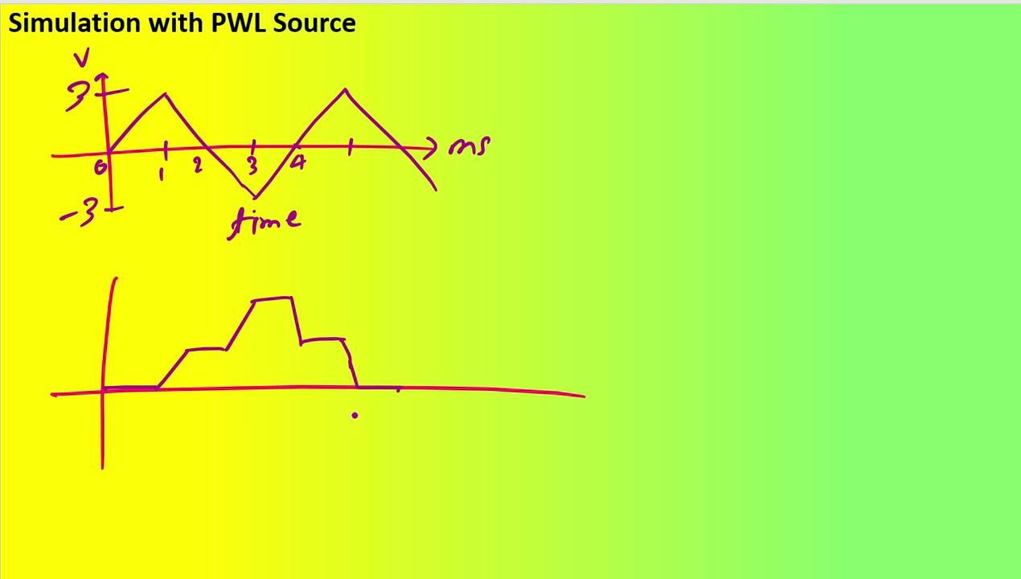
- Mark and label time-axis ticks 0 through 7
mouse_move(95, 401)
left_mouse_down()
mouse_move(85, 401)
mouse_move(151, 421)
left_mouse_up()
left_click_drag(190, 378, 190, 398)
left_click_drag(186, 405, 203, 419)
left_click_drag(227, 377, 228, 394)
mouse_move(224, 402)
left_mouse_down()
mouse_move(233, 407)
mouse_move(225, 420)
left_mouse_up()
left_click_drag(254, 380, 258, 413)
left_click_drag(256, 403, 255, 420)
left_click_drag(291, 379, 278, 419)
mouse_move(282, 403)
left_mouse_down()
mouse_move(299, 399)
mouse_move(296, 412)
left_mouse_up()
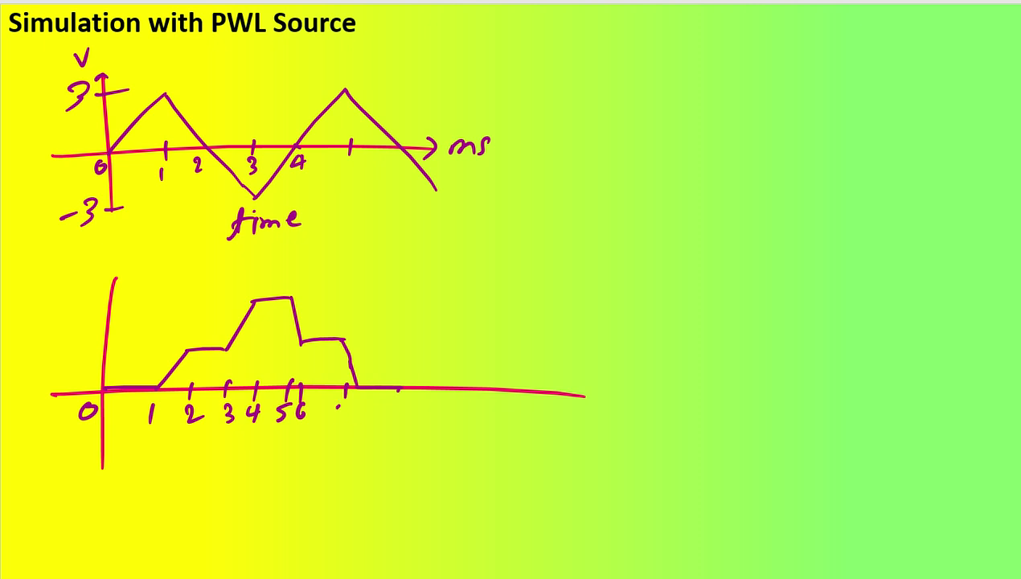
left_click_drag(346, 379, 345, 395)
mouse_move(334, 406)
left_mouse_down()
mouse_move(340, 417)
mouse_move(360, 402)
mouse_move(388, 419)
left_mouse_up()
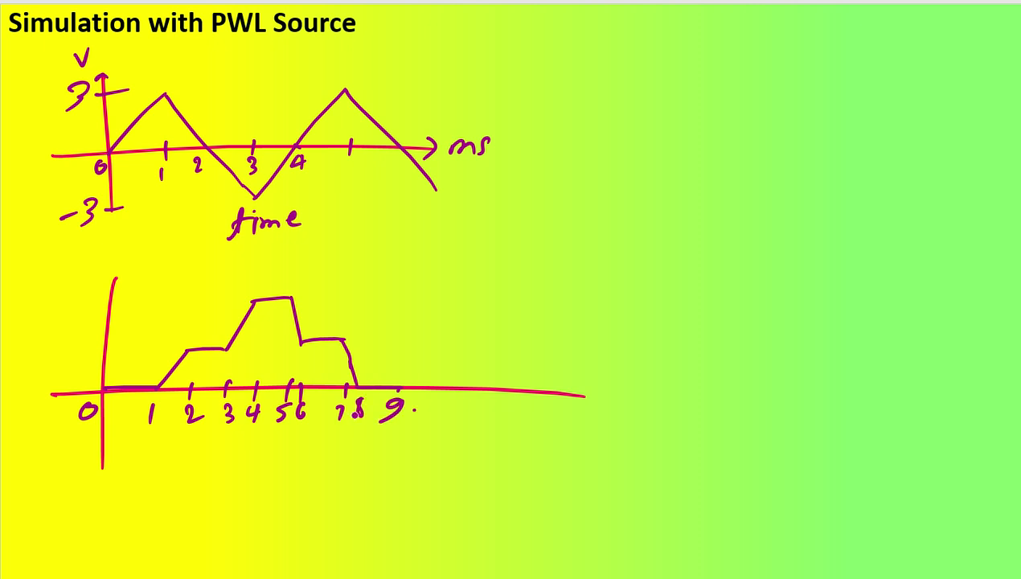
- Add axis arrowheads, the ms and V labels, and voltage ticks 2 and 3
mouse_move(563, 384)
left_mouse_down()
mouse_move(564, 409)
mouse_move(623, 408)
left_mouse_up()
left_click_drag(642, 388, 625, 411)
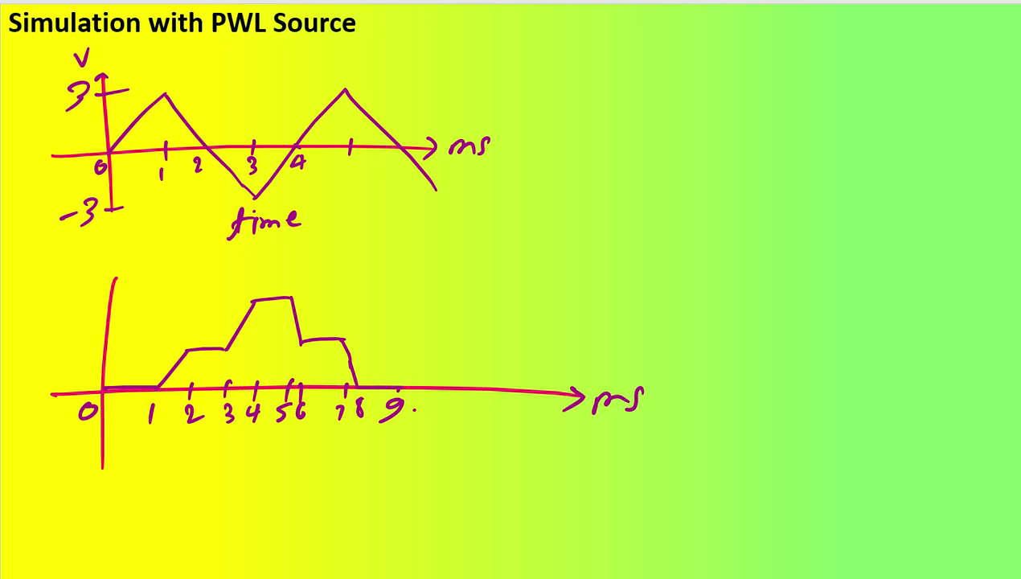
left_click(656, 395)
mouse_move(102, 285)
left_mouse_down()
mouse_move(112, 274)
mouse_move(127, 283)
left_mouse_up()
mouse_move(94, 349)
left_mouse_down()
mouse_move(115, 349)
mouse_move(77, 357)
left_mouse_up()
left_click_drag(99, 296, 125, 295)
mouse_move(65, 294)
left_mouse_down()
mouse_move(73, 302)
mouse_move(64, 313)
left_mouse_up()
left_click_drag(81, 254, 95, 251)
left_click(96, 270)
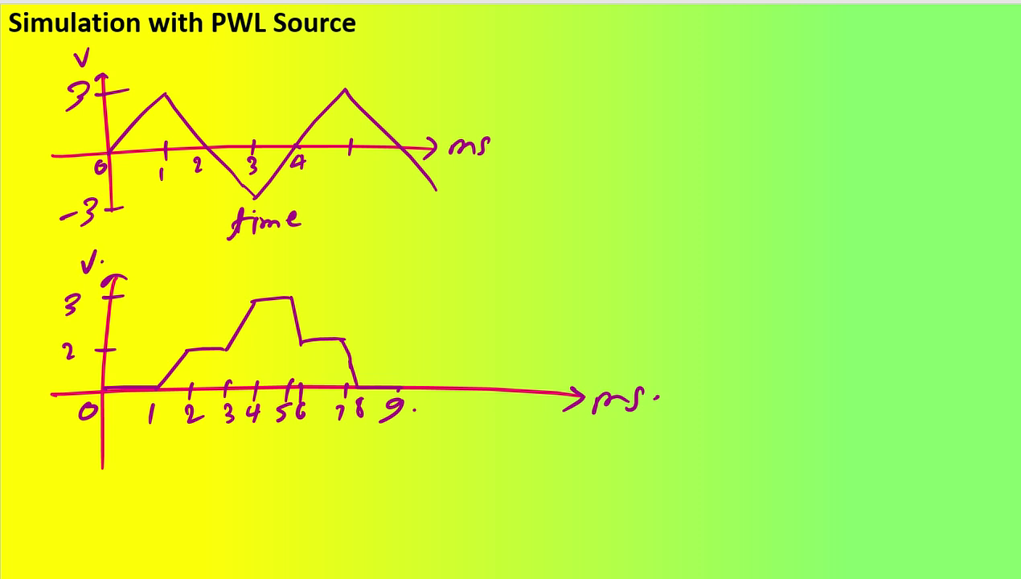
- Add the 9 ms tick, check marks, and the note 'S. time repeat forever'
mouse_move(402, 373)
left_mouse_down()
mouse_move(402, 389)
mouse_move(353, 418)
left_mouse_up()
left_click_drag(378, 343, 422, 322)
mouse_move(483, 283)
left_mouse_down()
mouse_move(466, 289)
mouse_move(462, 315)
left_mouse_up()
left_click(497, 299)
mouse_move(530, 258)
left_mouse_down()
mouse_move(519, 299)
mouse_move(539, 272)
left_mouse_up()
mouse_move(537, 268)
left_mouse_down()
mouse_move(551, 282)
mouse_move(613, 270)
left_mouse_up()
mouse_move(498, 331)
left_mouse_down()
mouse_move(481, 359)
mouse_move(574, 315)
mouse_move(618, 275)
mouse_move(643, 288)
left_mouse_up()
mouse_move(675, 273)
left_mouse_down()
mouse_move(661, 317)
mouse_move(717, 283)
mouse_move(848, 283)
left_mouse_up()
left_click_drag(653, 303, 676, 288)
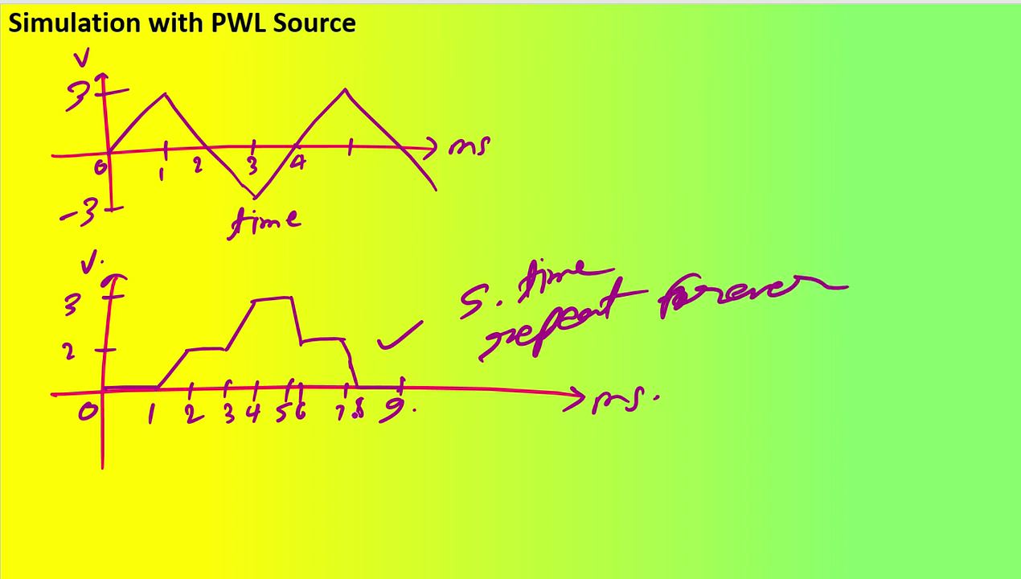
left_click_drag(398, 450, 476, 425)
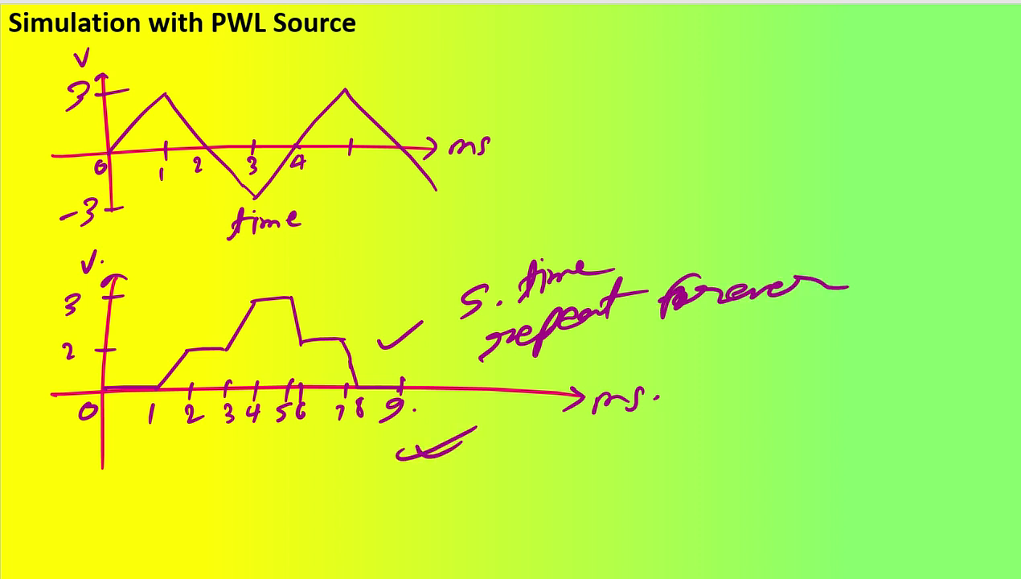